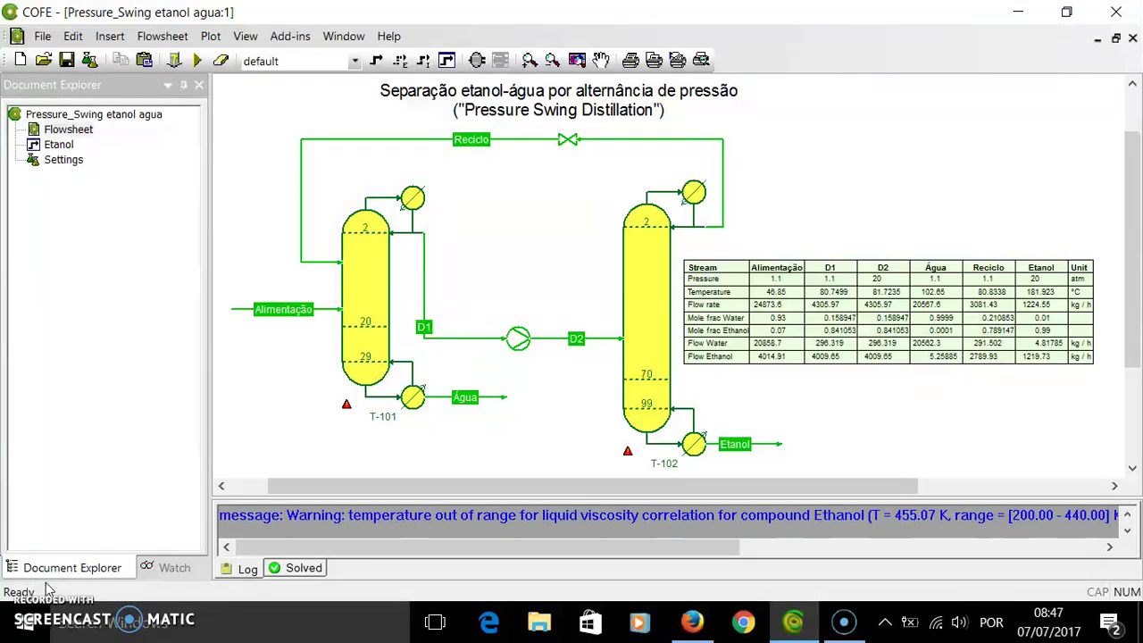
Step: Examine the Alimentação stream's conditions and composition and return to the flowsheet
double_click(241, 315)
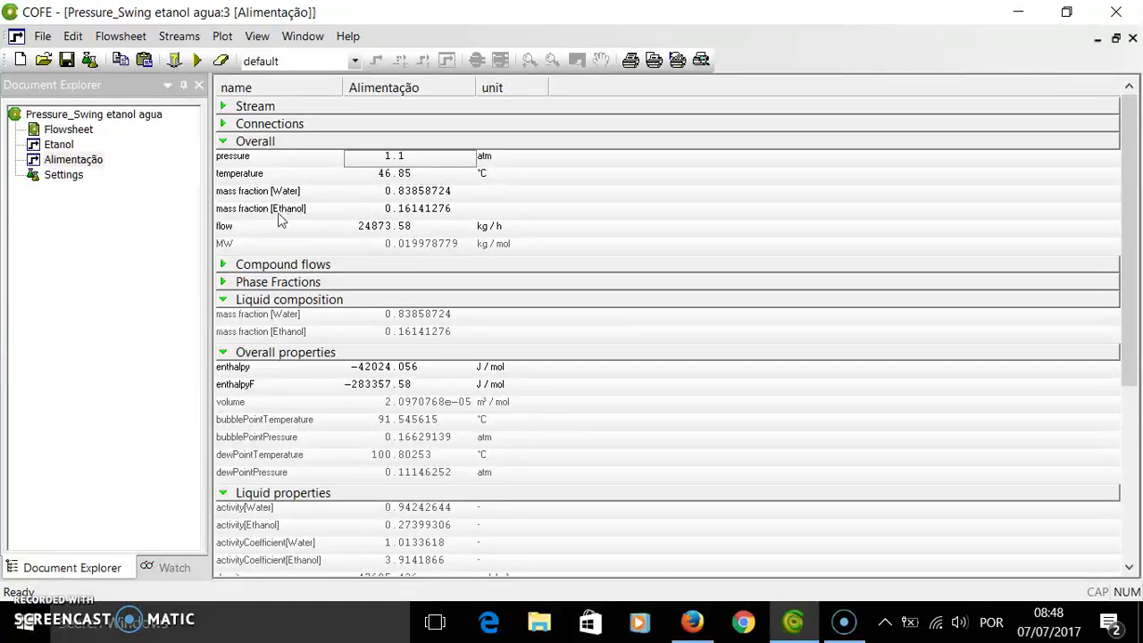
double_click(79, 132)
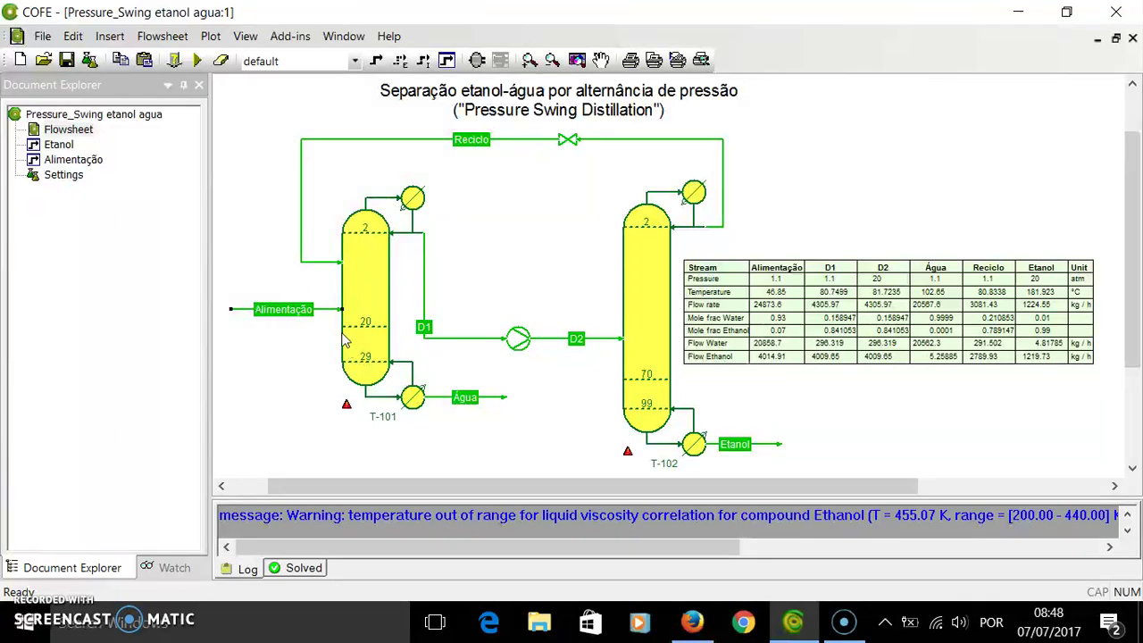
left_click(328, 427)
Step: Open the water ethanol property package definition in its advanced view and examine its property calculation models
left_click(90, 60)
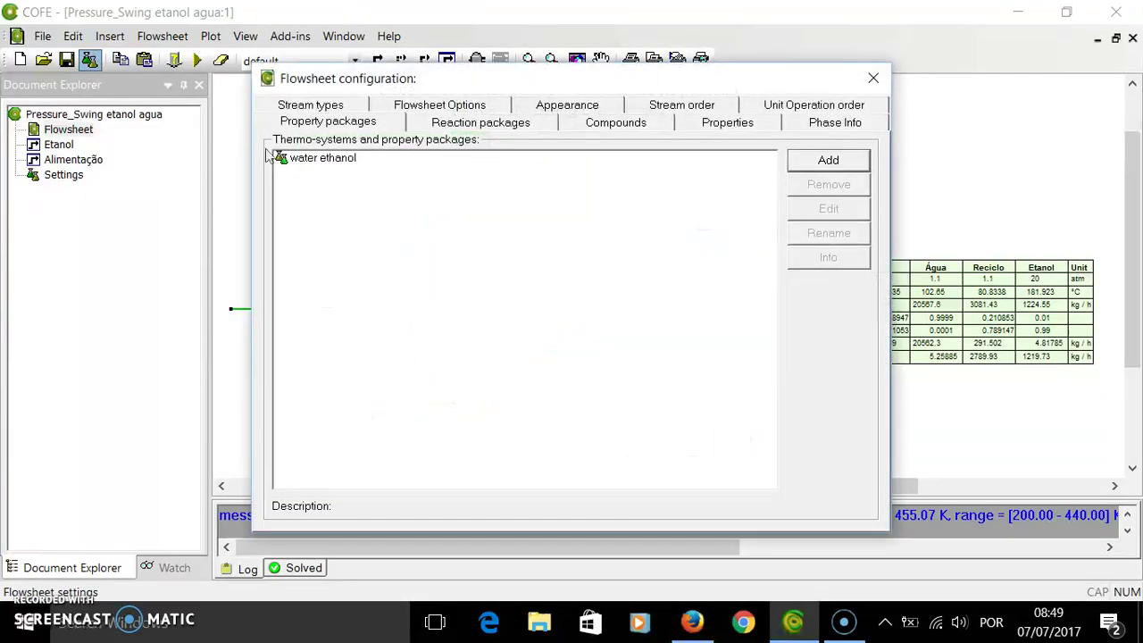
left_click(323, 161)
left_click(837, 214)
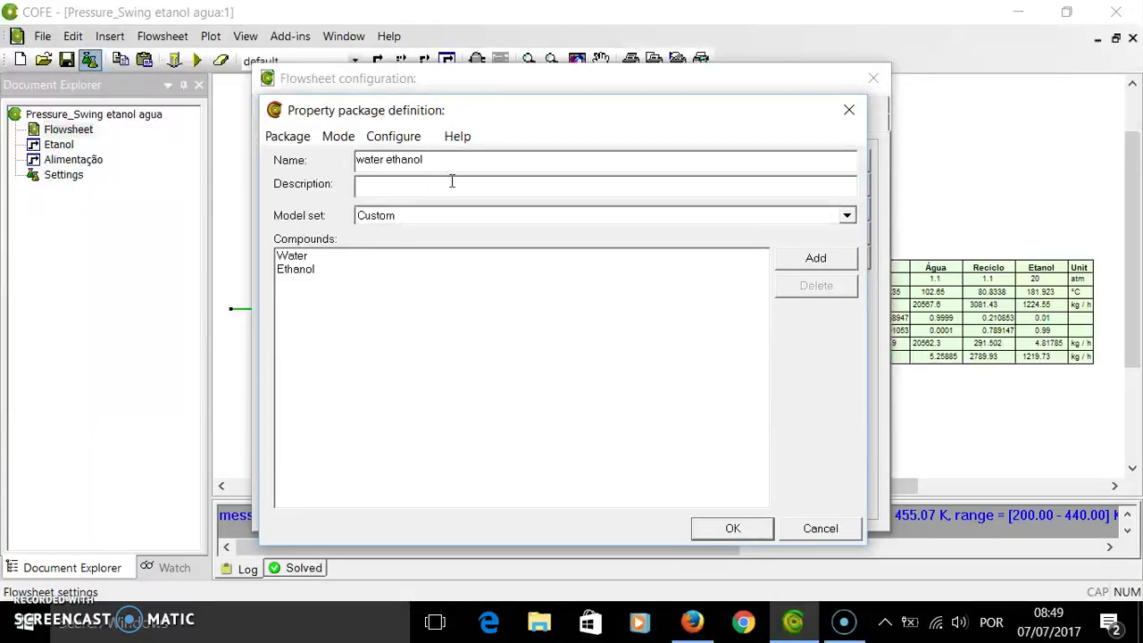
left_click(339, 136)
left_click(282, 179)
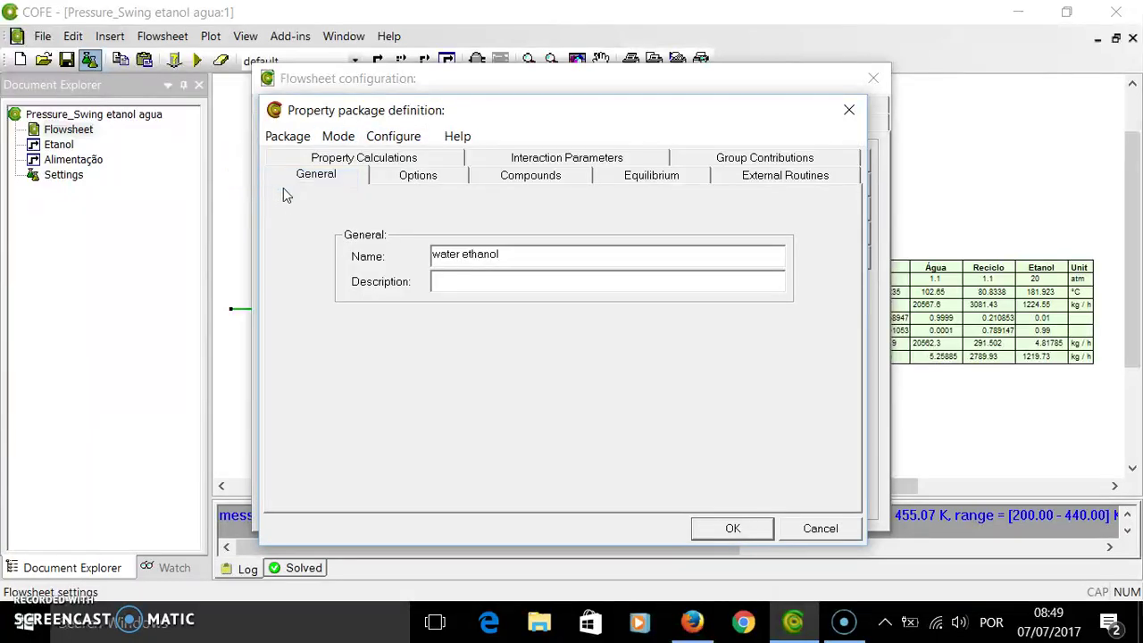
left_click(375, 160)
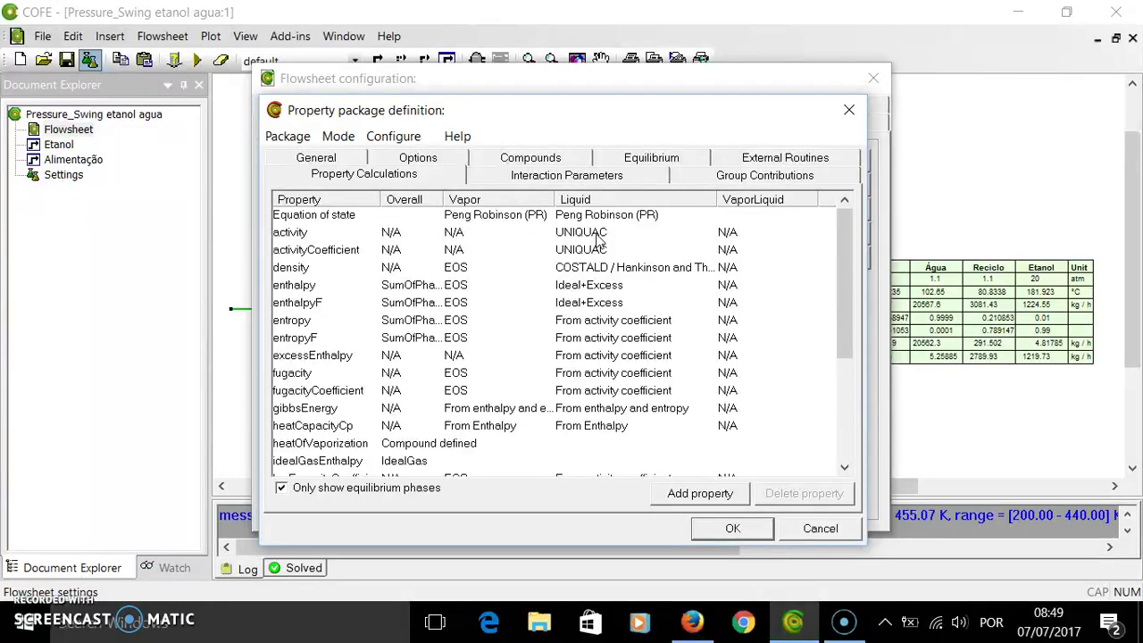
Step: Display the UNIQUAC interaction parameters for the water and ethanol pair
left_click(548, 177)
left_click(502, 209)
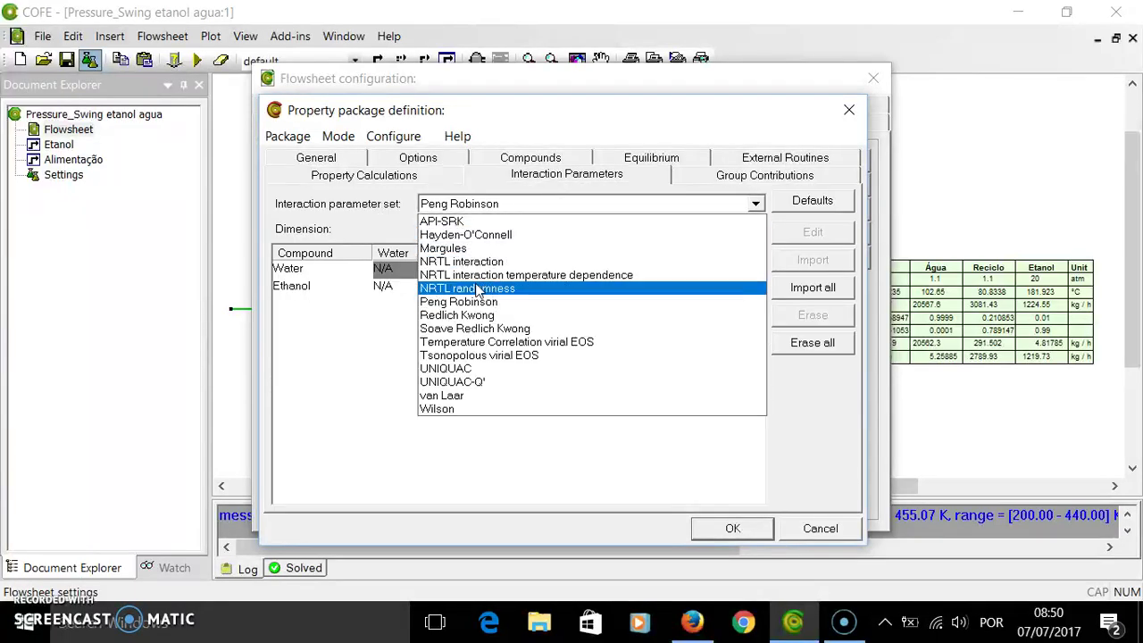
left_click(489, 368)
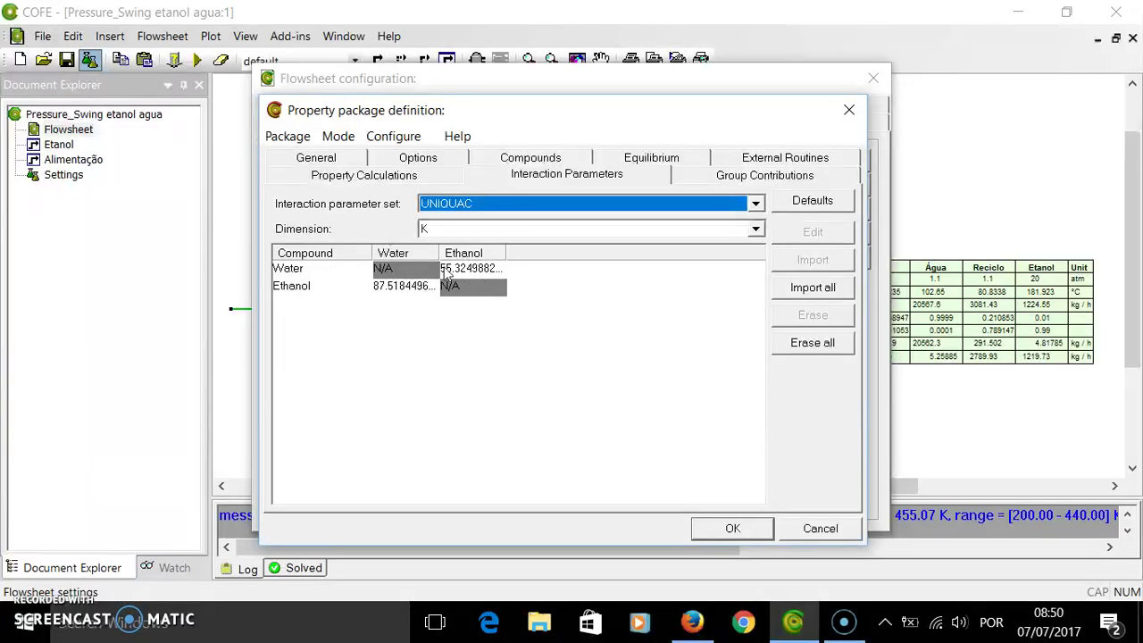
Step: Review the whole list of property calculation methods in the water ethanol package
left_click(352, 178)
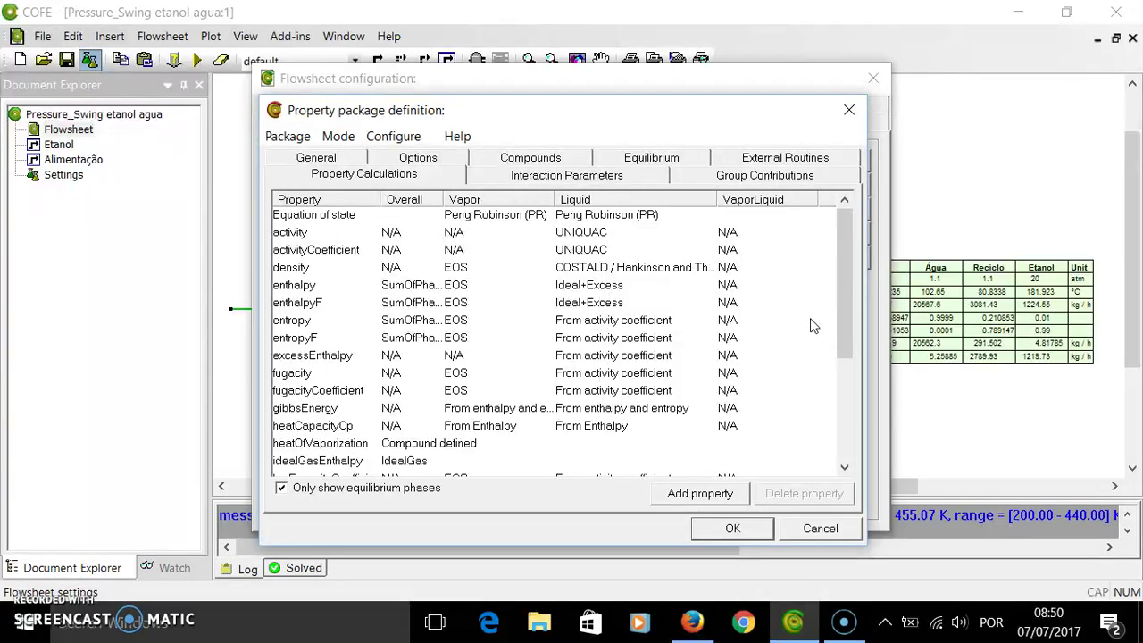
left_click_drag(841, 287, 862, 411)
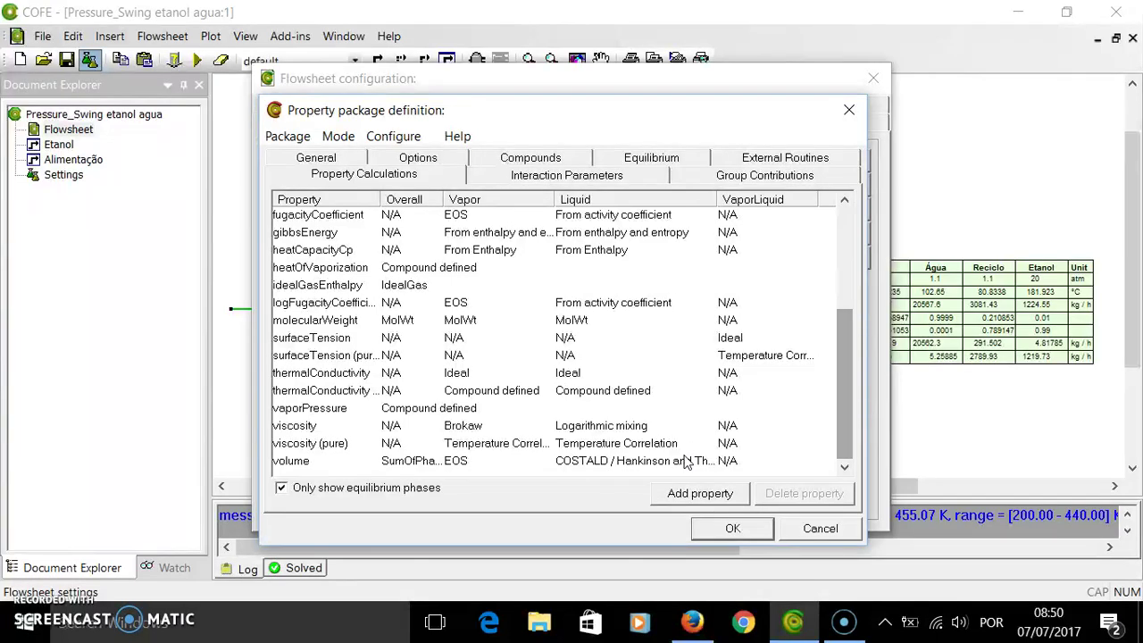
left_click_drag(840, 398, 846, 280)
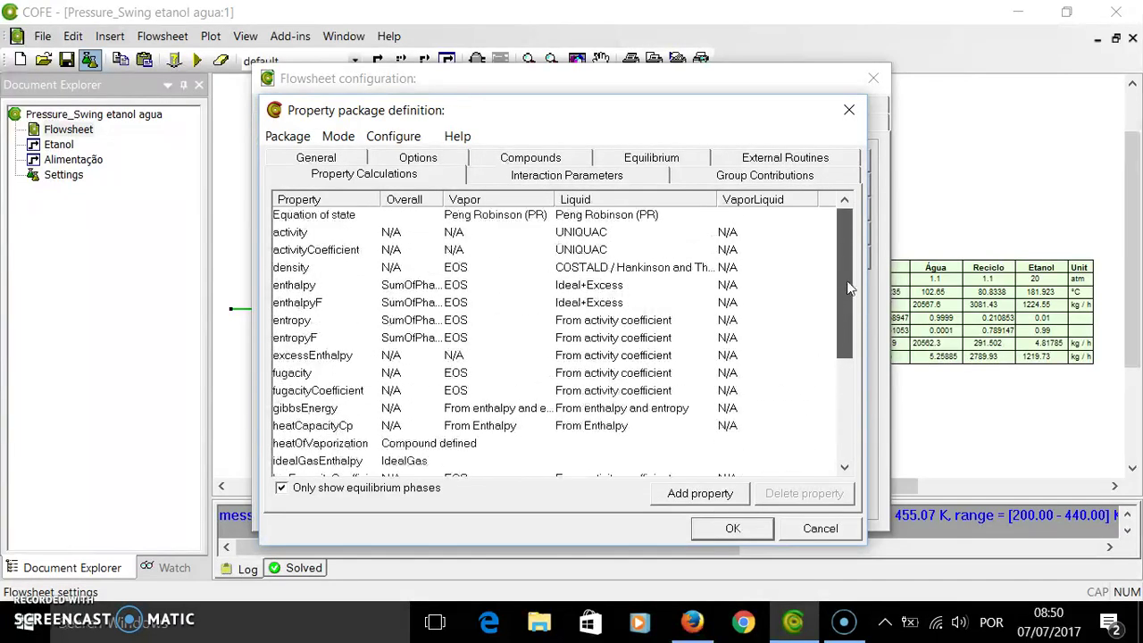
Step: Try to confirm the property package definition, decline to ignore the warnings, and close the package and flowsheet configuration dialogs
left_click(737, 530)
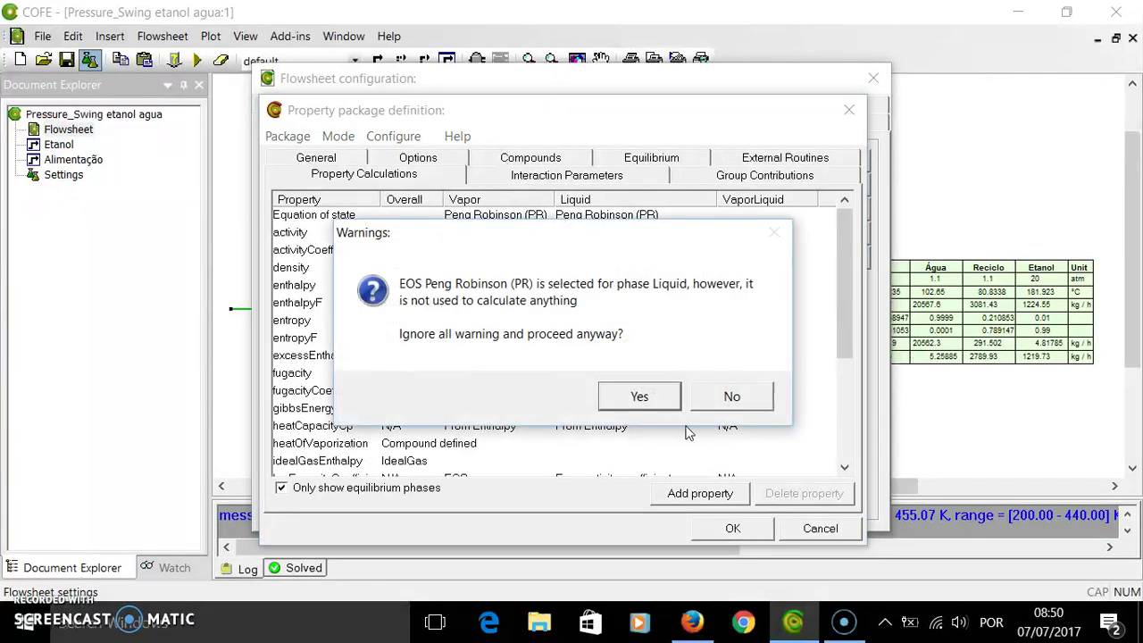
left_click(730, 396)
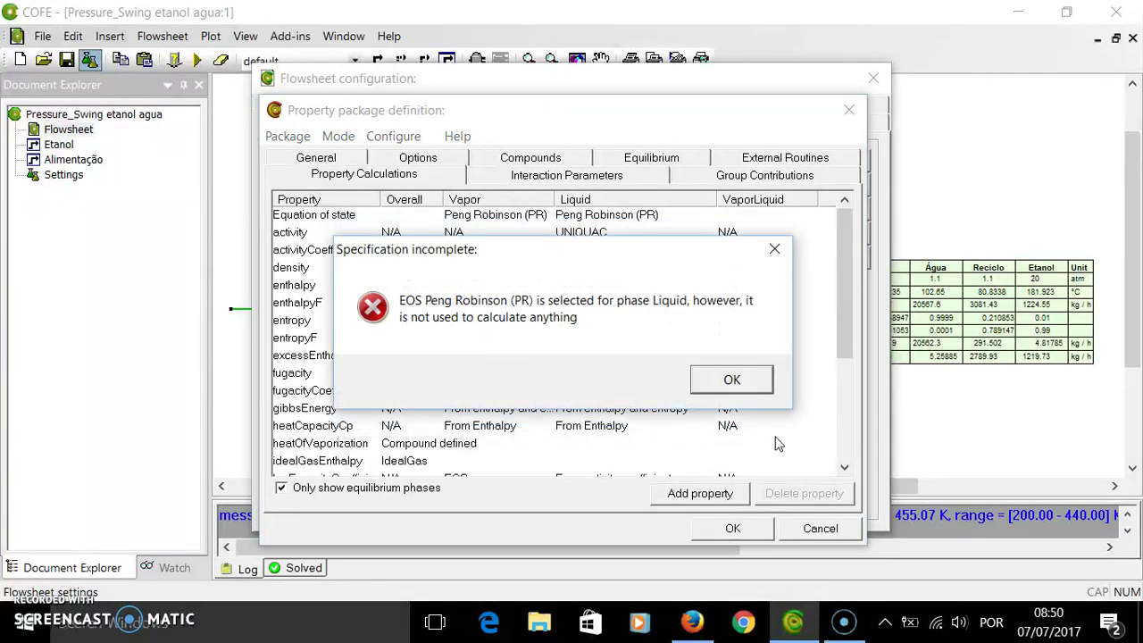
left_click(741, 382)
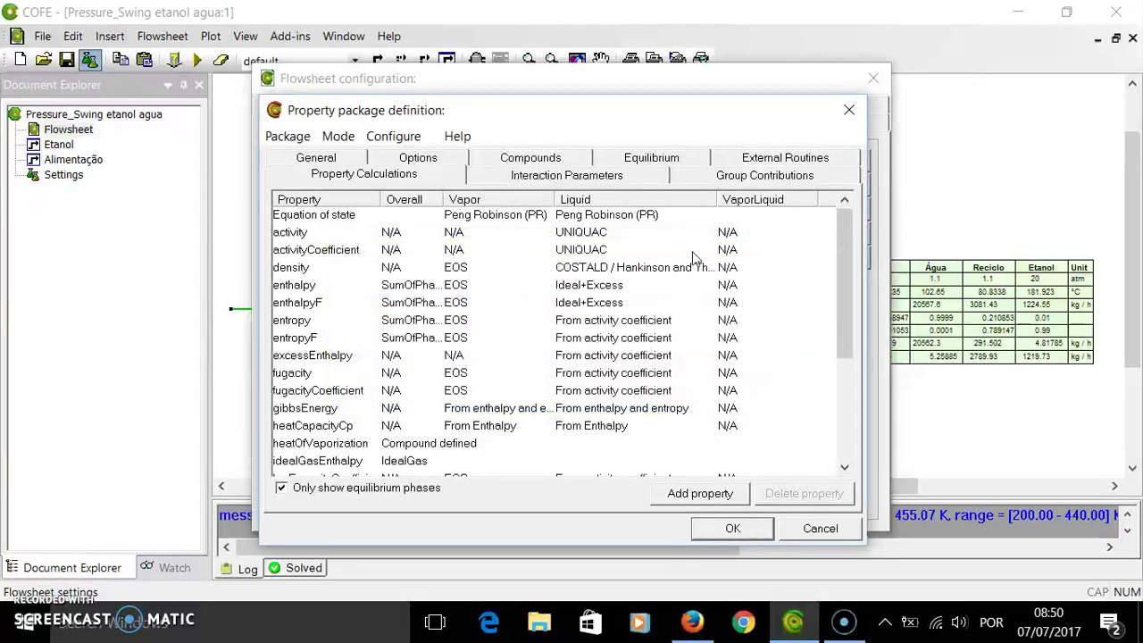
left_click(849, 109)
left_click(873, 79)
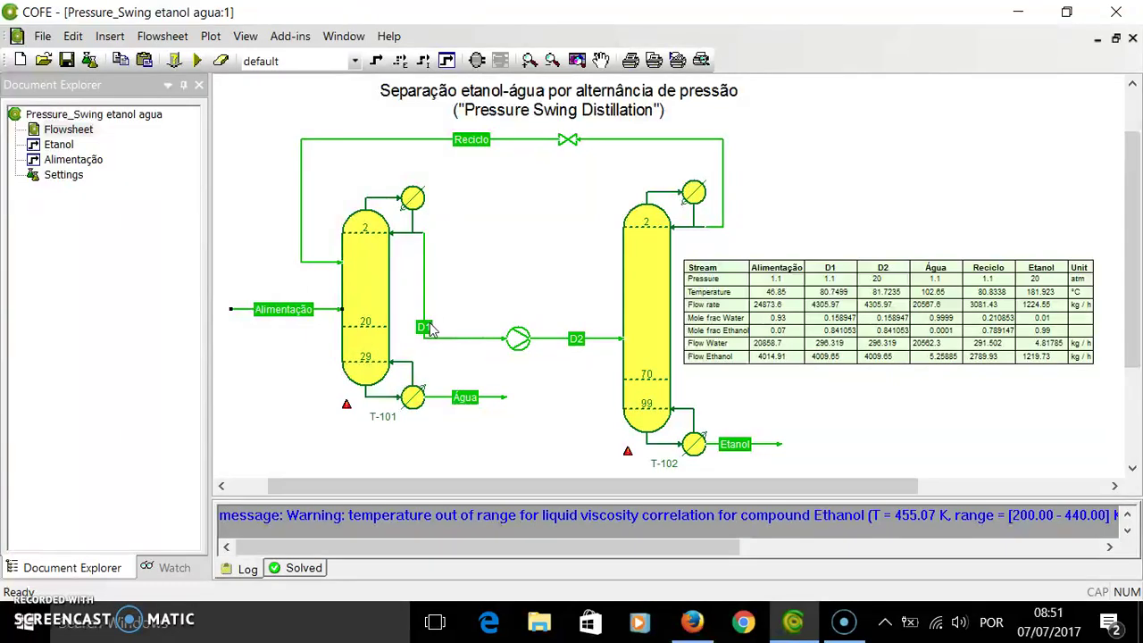
Step: Create a binary TX plot of Ethanol and Water for stream D1
mouse_move(429, 329)
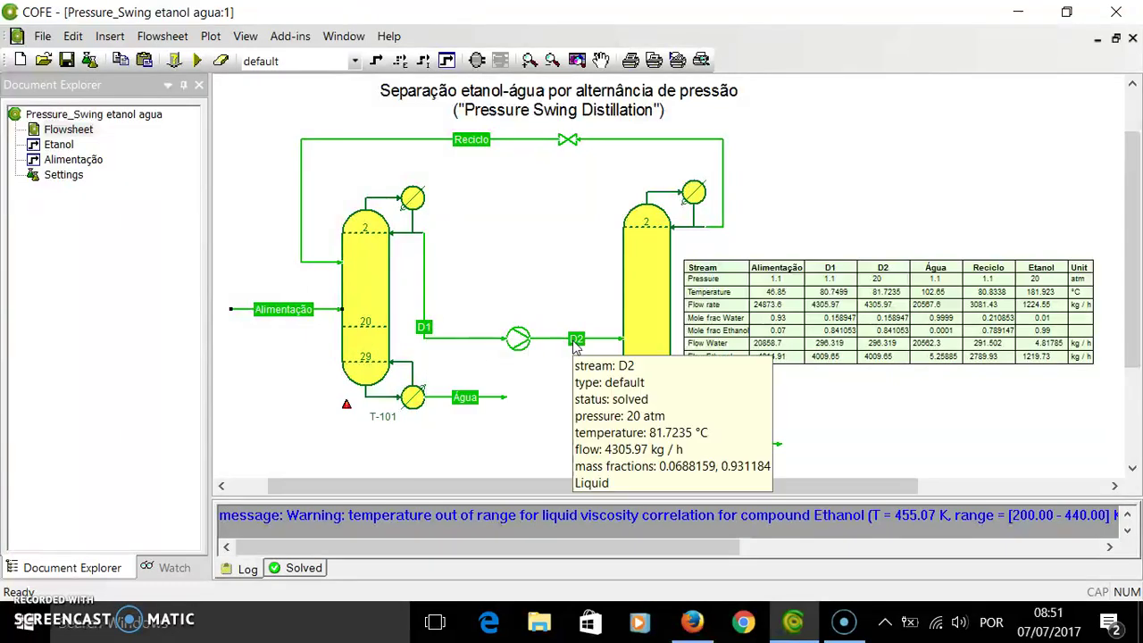
left_click(211, 40)
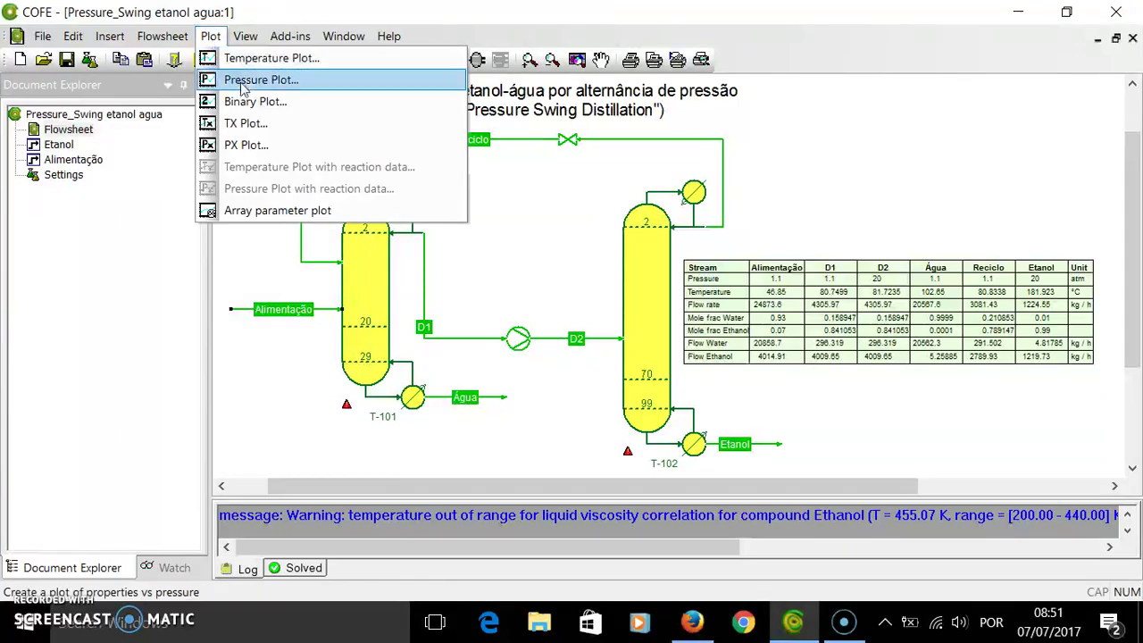
left_click(248, 123)
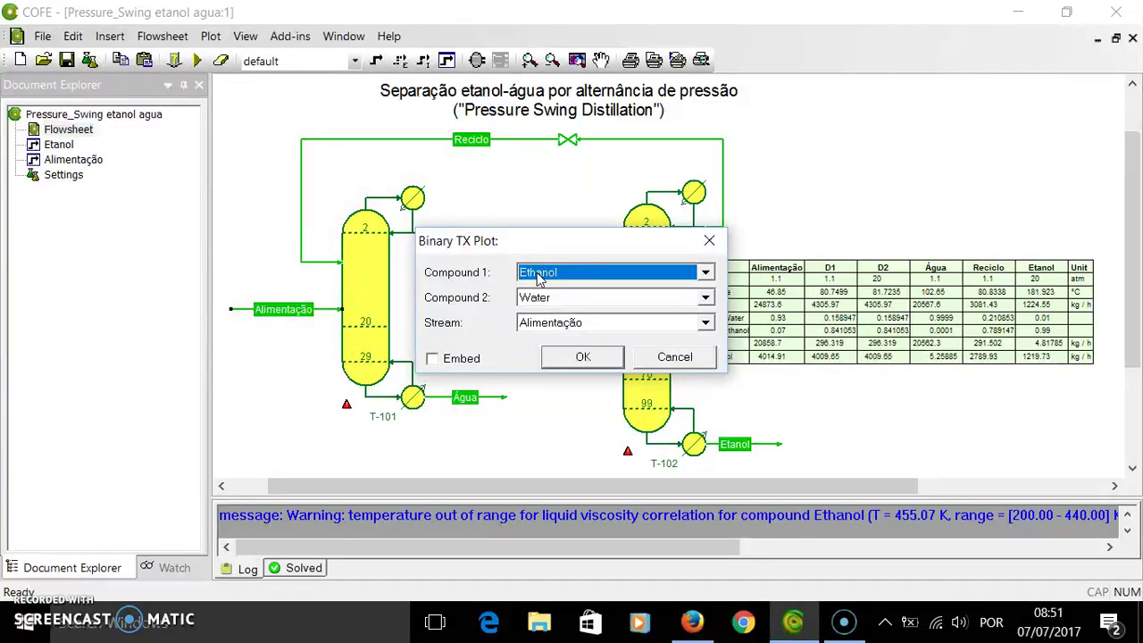
left_click(549, 323)
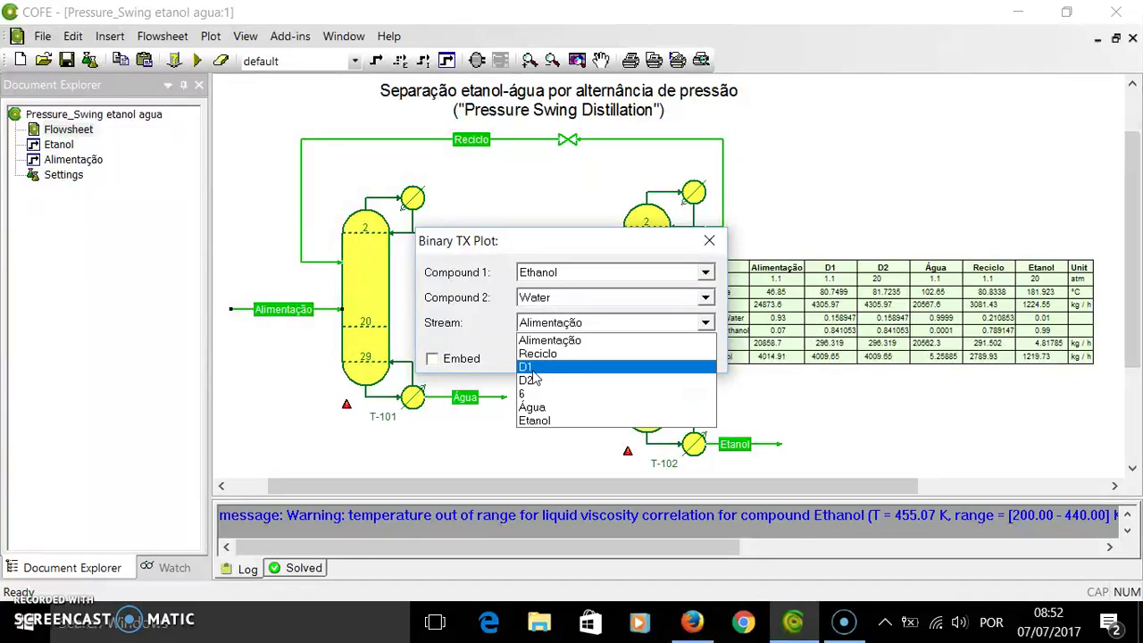
left_click(538, 366)
left_click(584, 358)
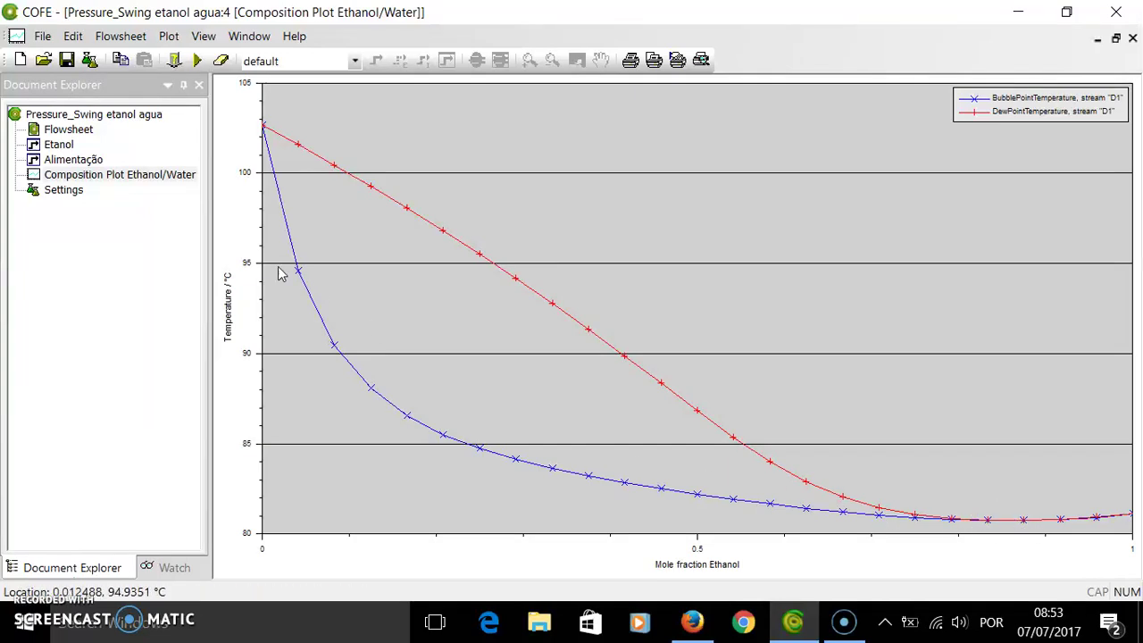
Step: Return to the flowsheet and create a second Ethanol/Water TX plot for stream D2
left_click(169, 35)
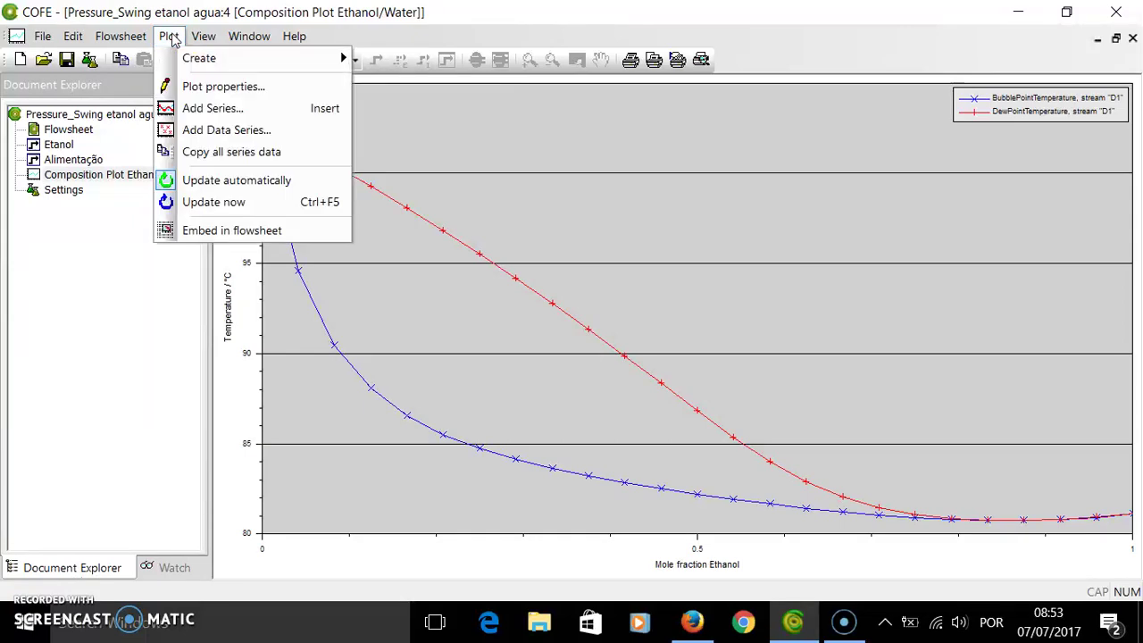
double_click(80, 134)
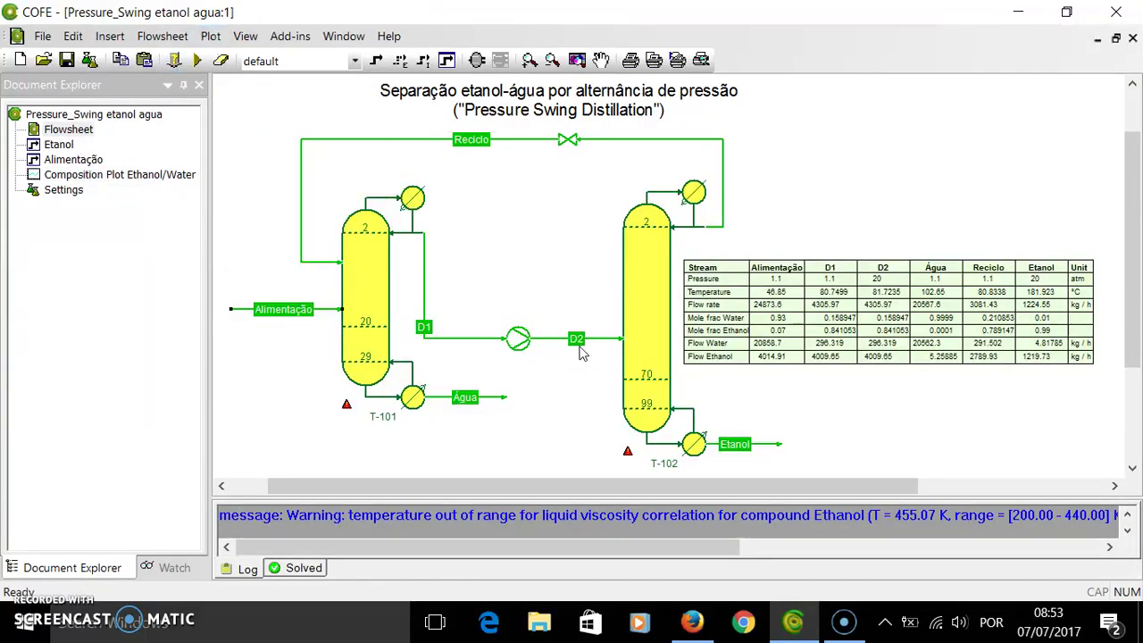
left_click(211, 36)
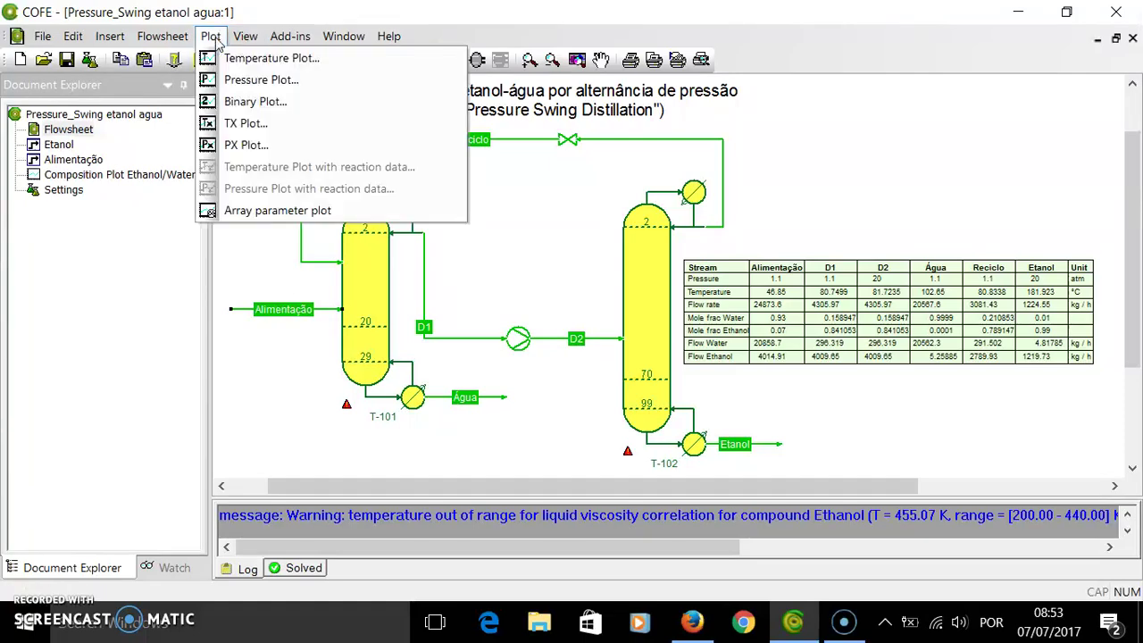
left_click(232, 125)
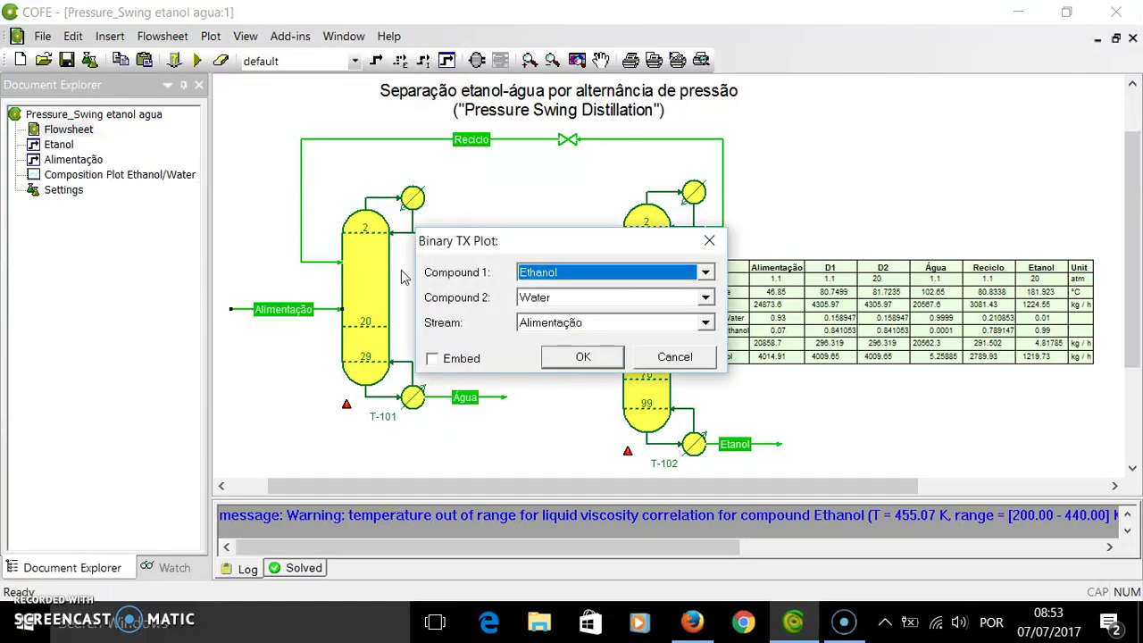
left_click(564, 331)
left_click(540, 378)
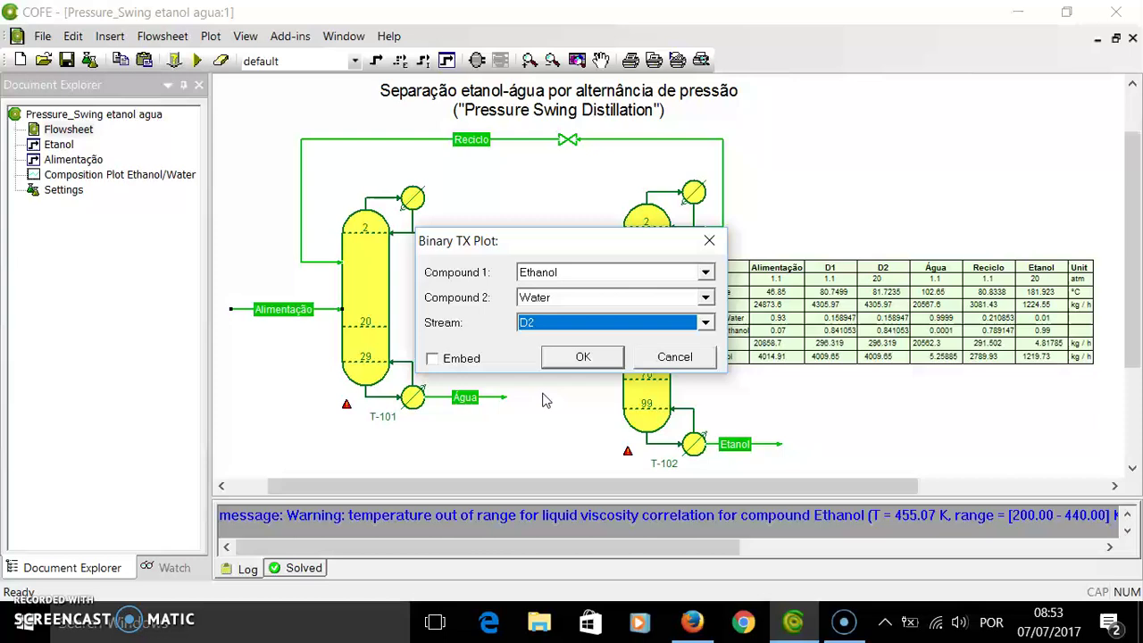
left_click(583, 358)
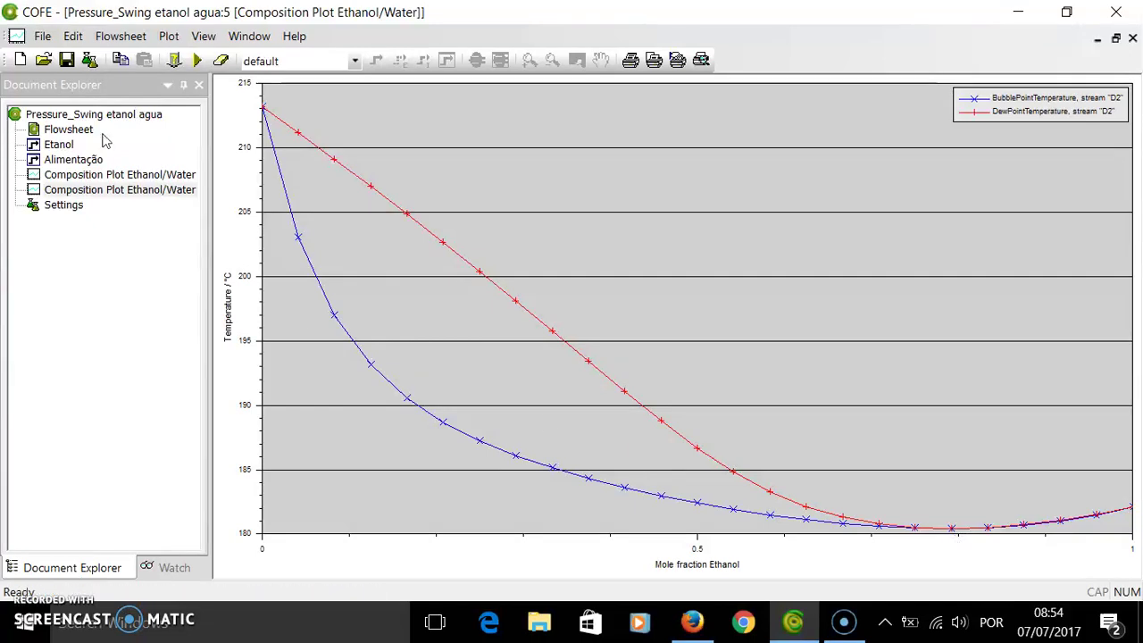
Step: Compare the azeotrope compositions in the D1 and D2 composition plots by switching between them
double_click(138, 176)
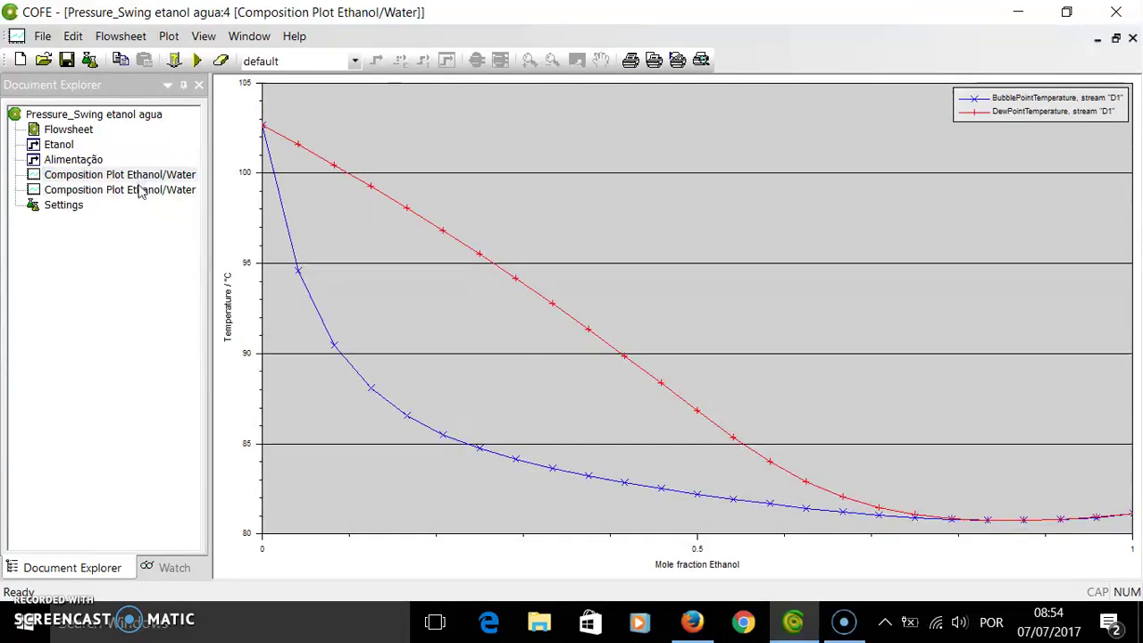
double_click(138, 191)
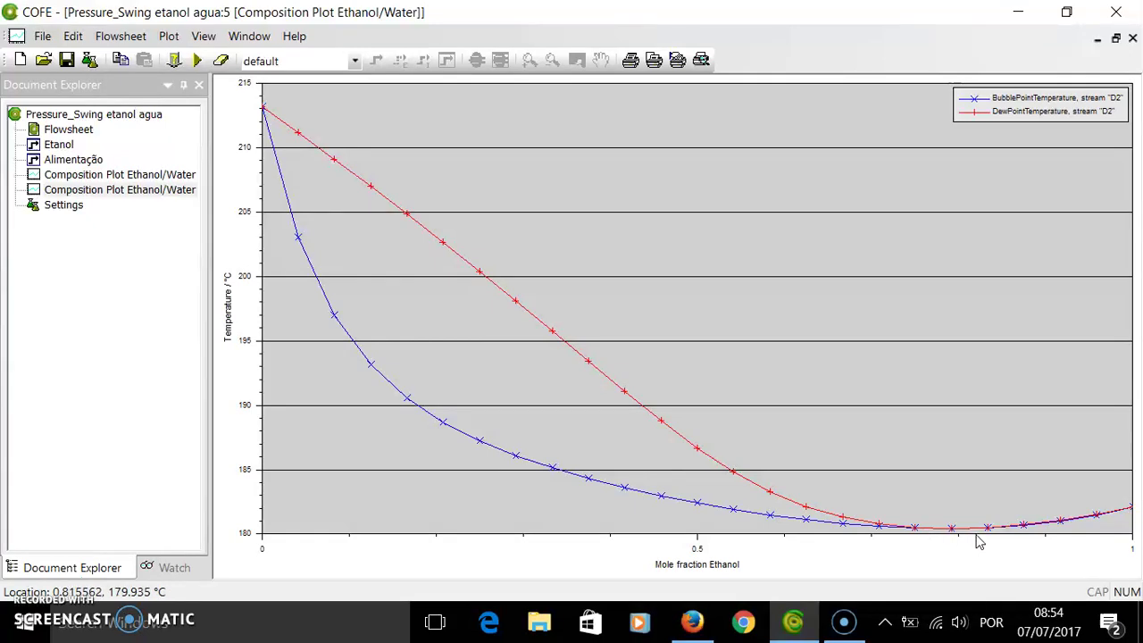
double_click(181, 177)
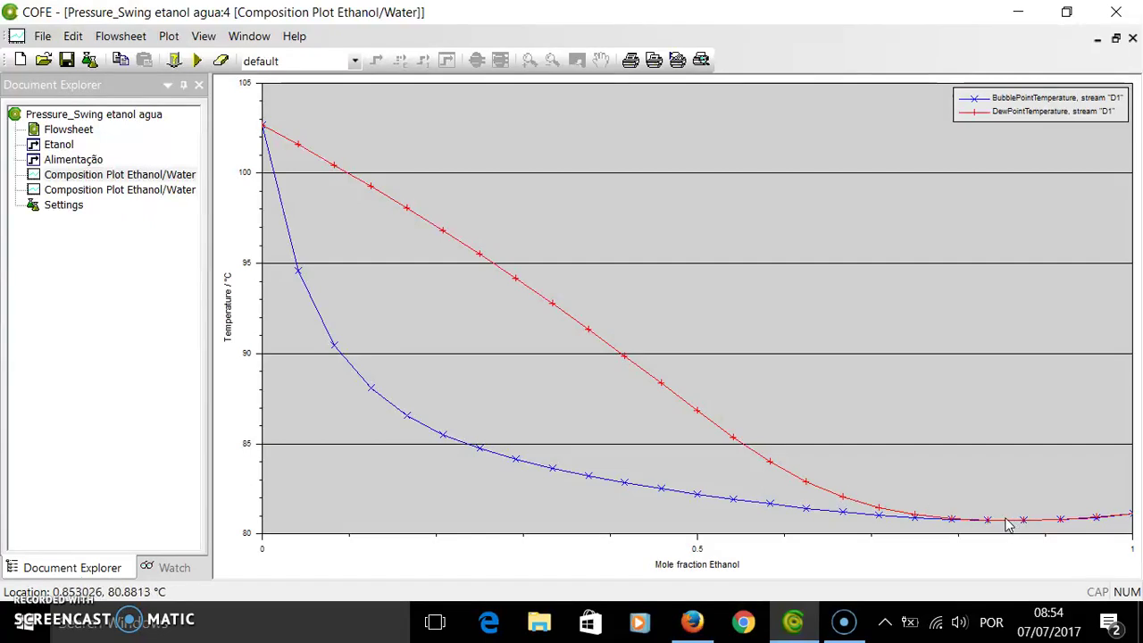
double_click(186, 190)
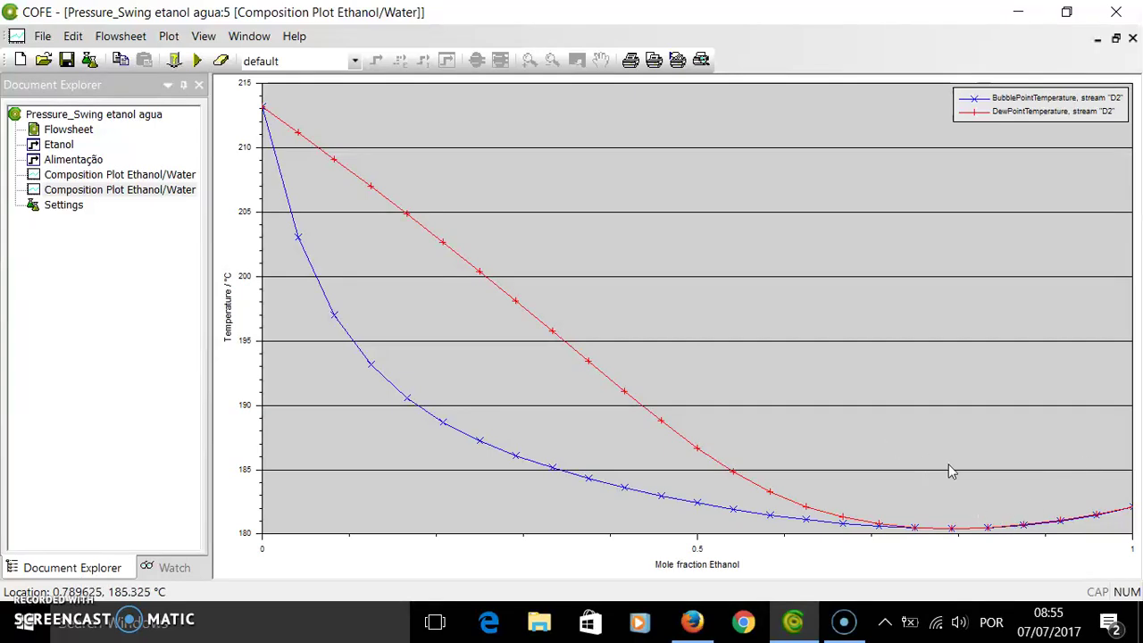
mouse_move(1027, 527)
Step: Check the D1 composition plot against the flowsheet's stream report and inspect the conditions of the first column's product streams
double_click(72, 131)
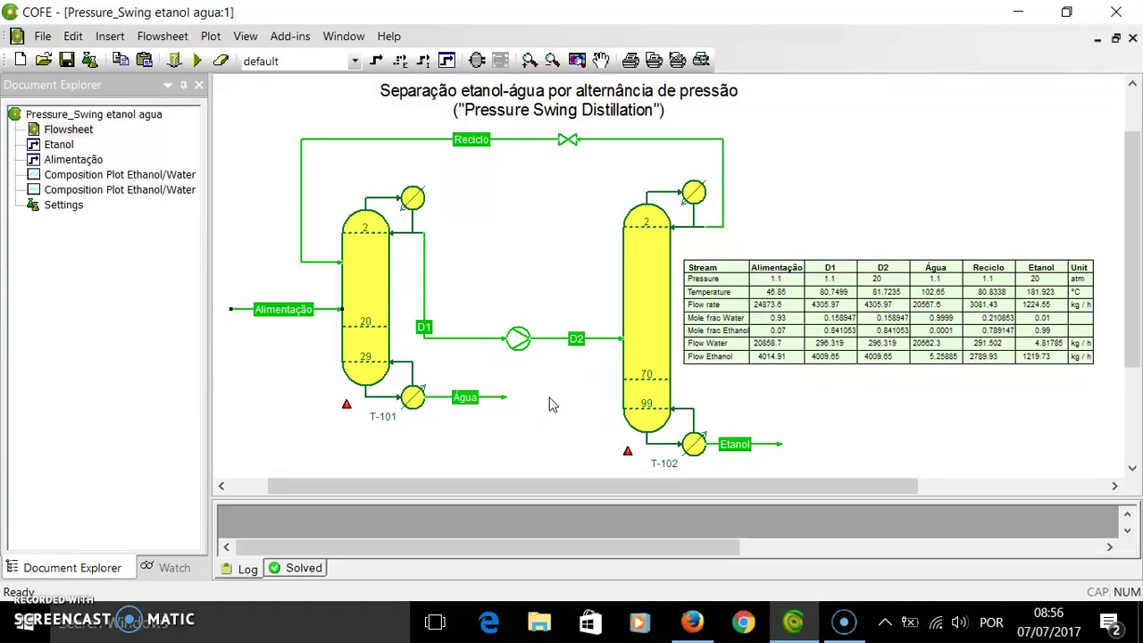
double_click(183, 175)
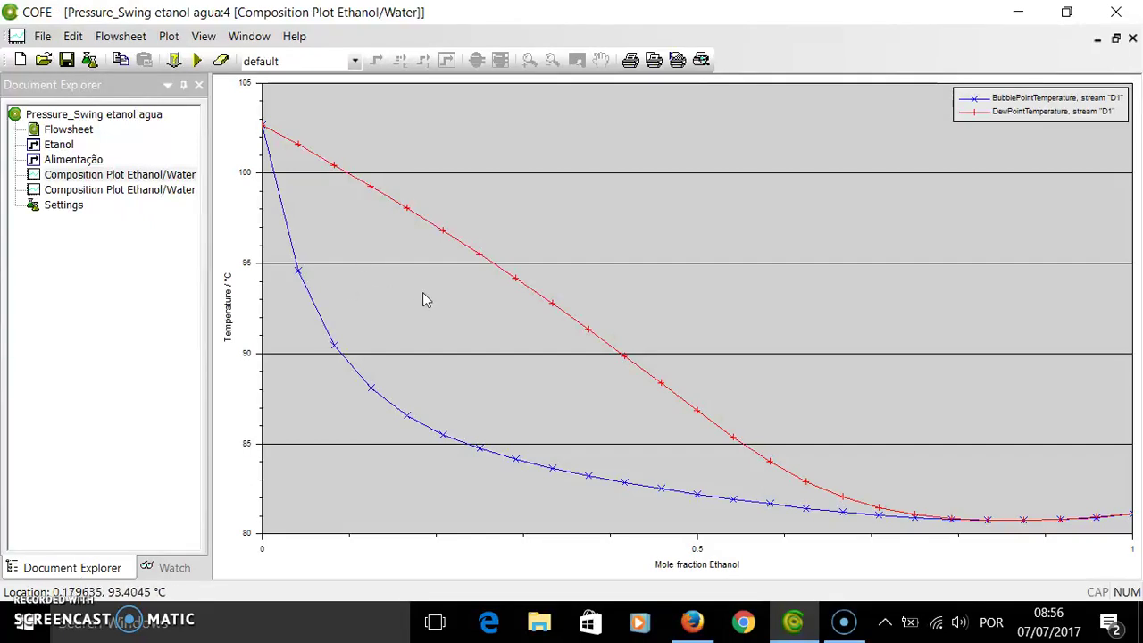
double_click(68, 129)
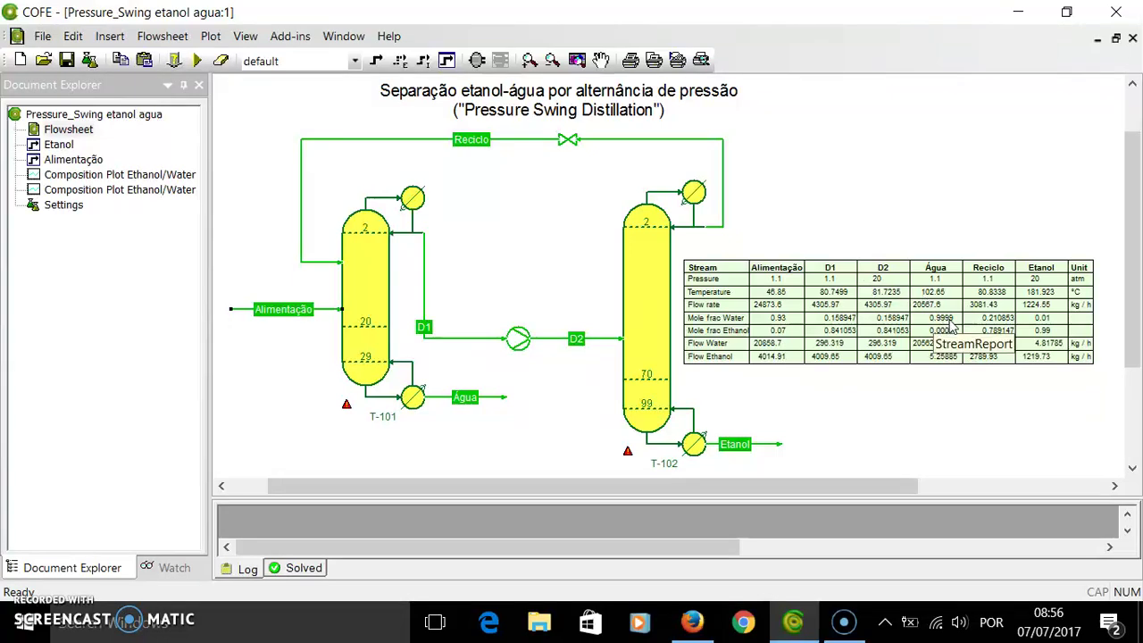
mouse_move(465, 401)
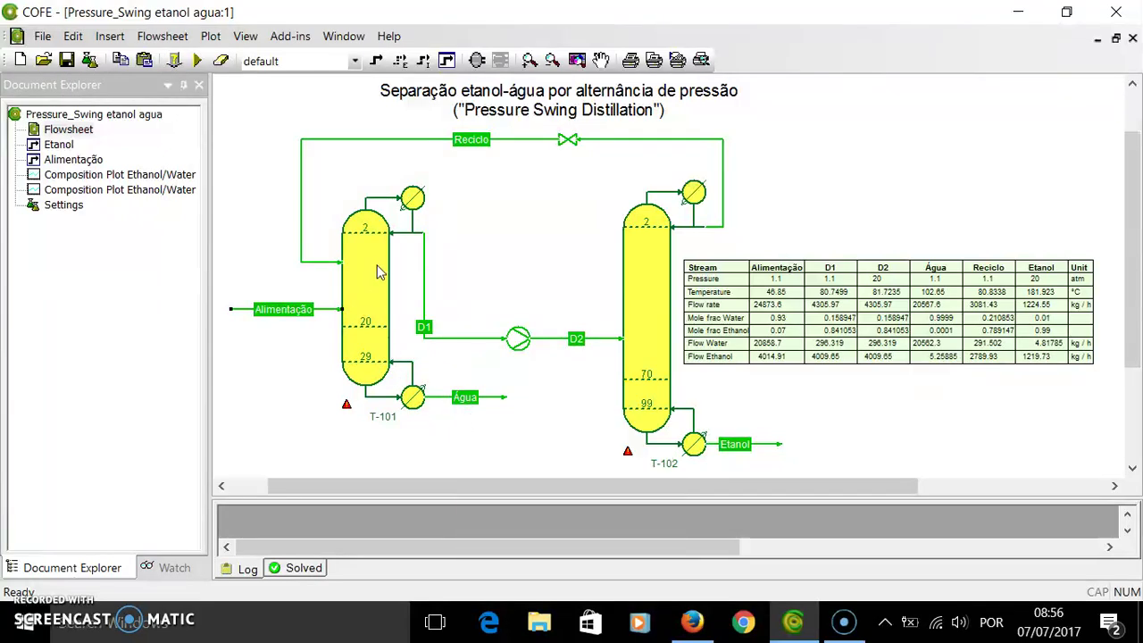
mouse_move(431, 346)
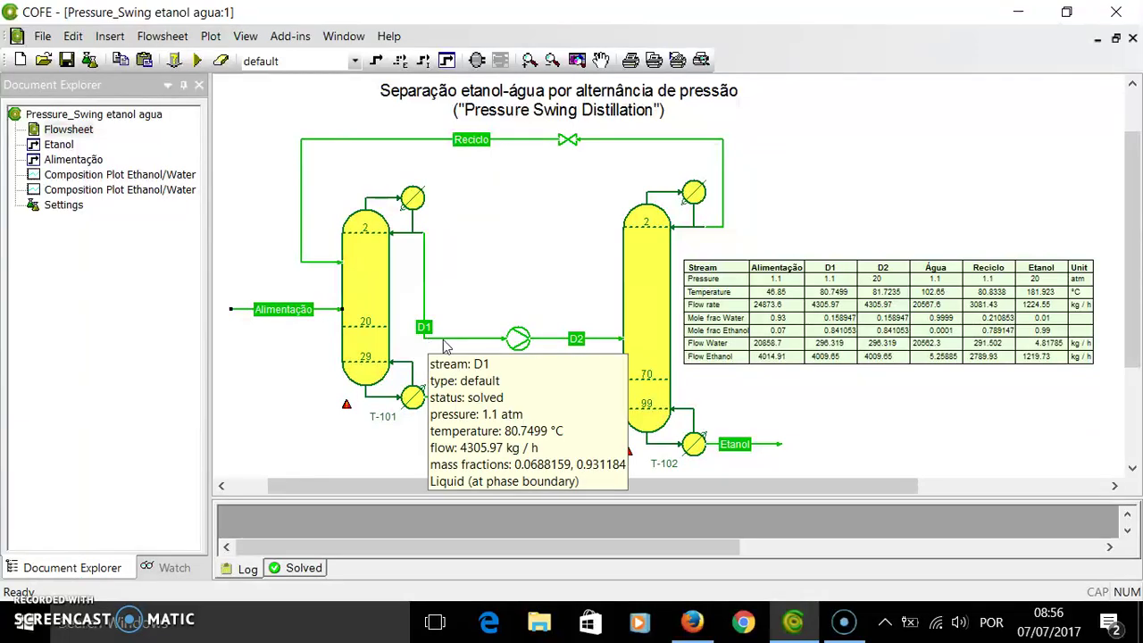
Step: Open stream D1's property sheet, switch its compositions to mole fractions, and return to the flowsheet
double_click(447, 345)
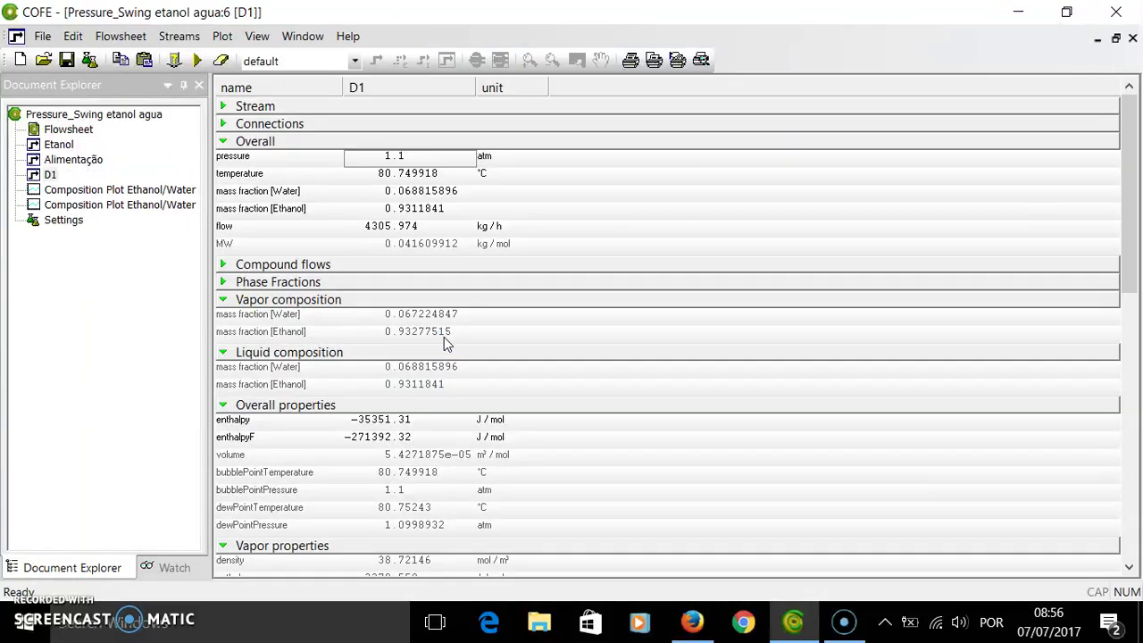
right_click(409, 213)
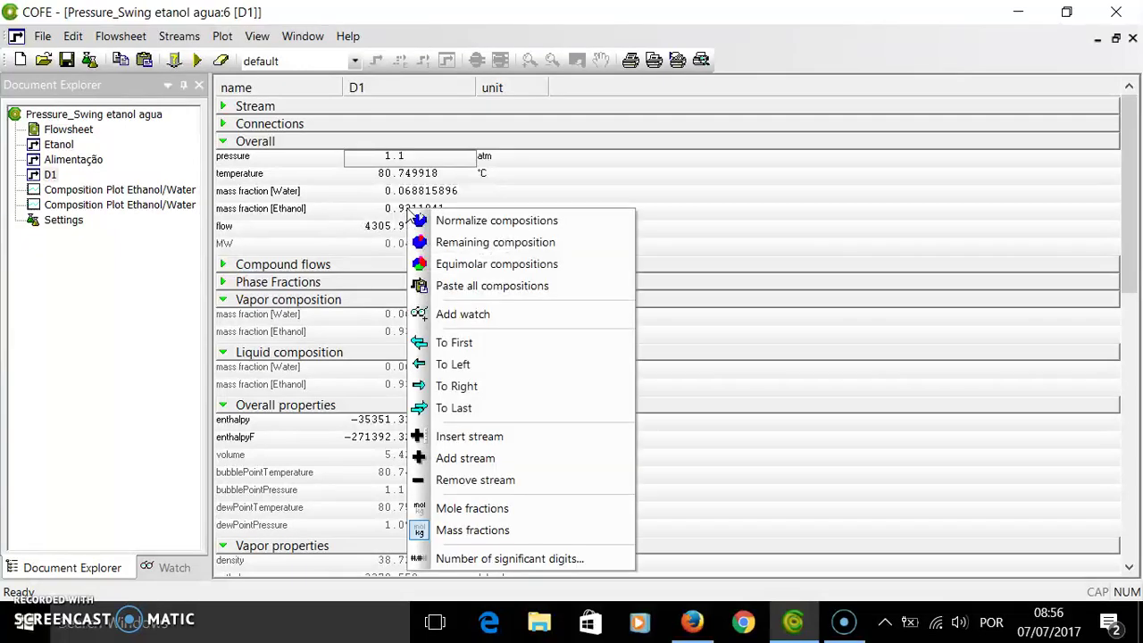
left_click(461, 509)
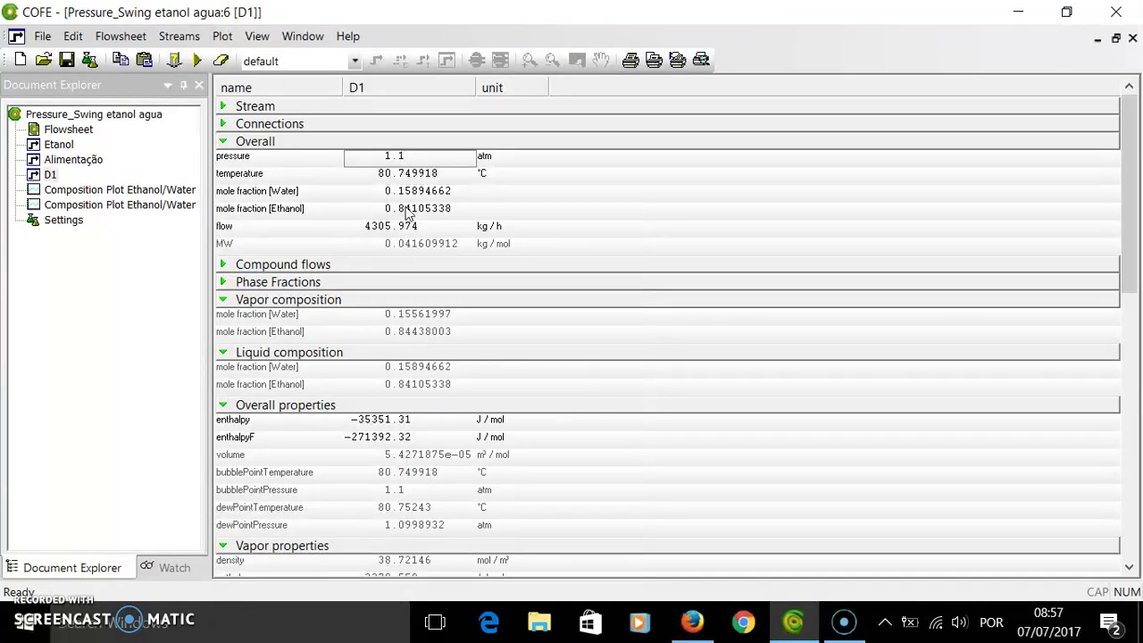
double_click(90, 132)
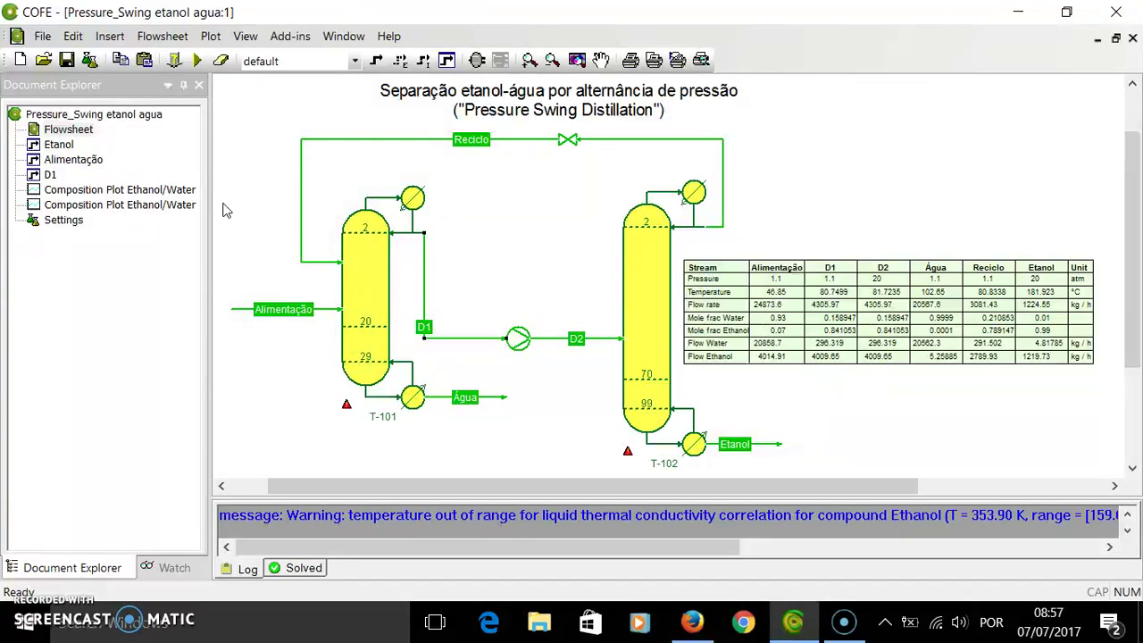
Step: Compare the D2 and D1 composition plots with the second column's product and recycle streams on the flowsheet
double_click(169, 205)
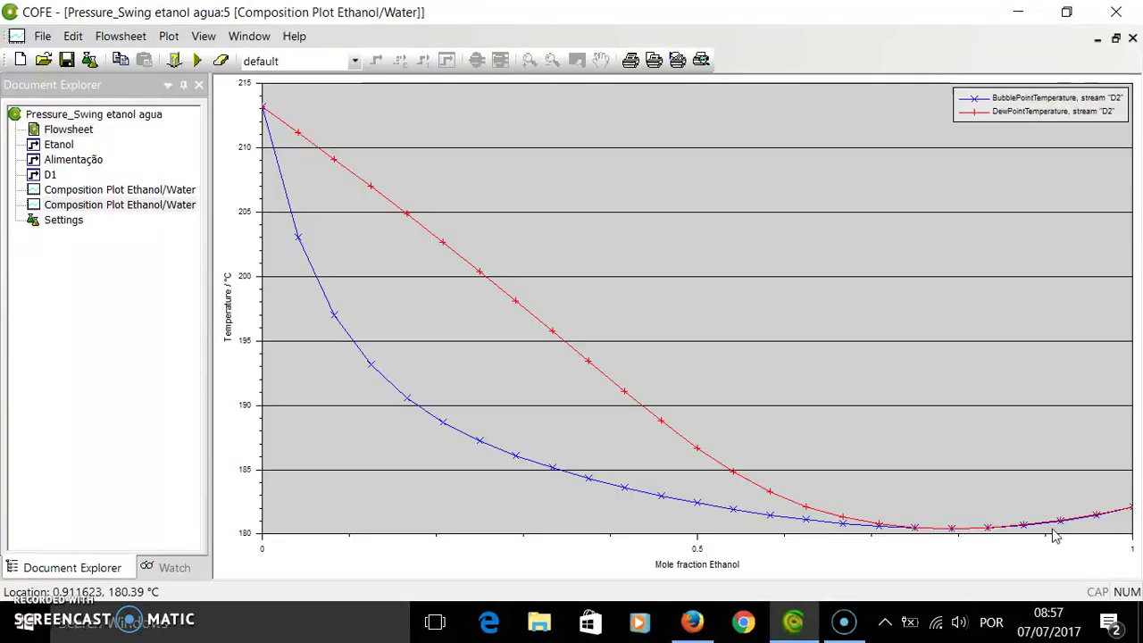
double_click(83, 130)
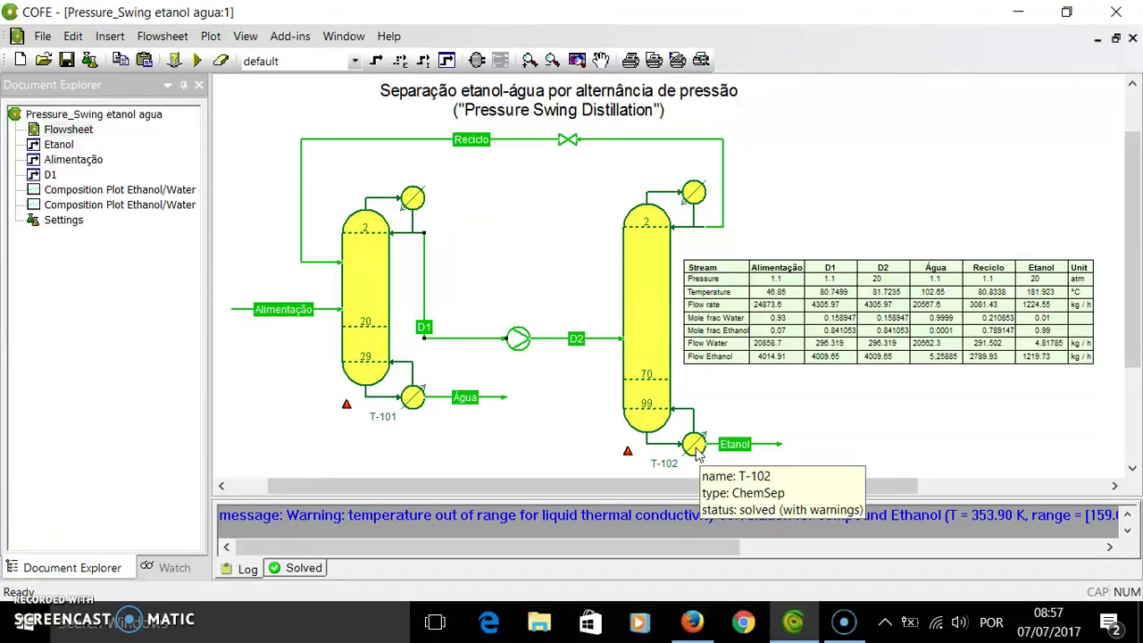
double_click(171, 205)
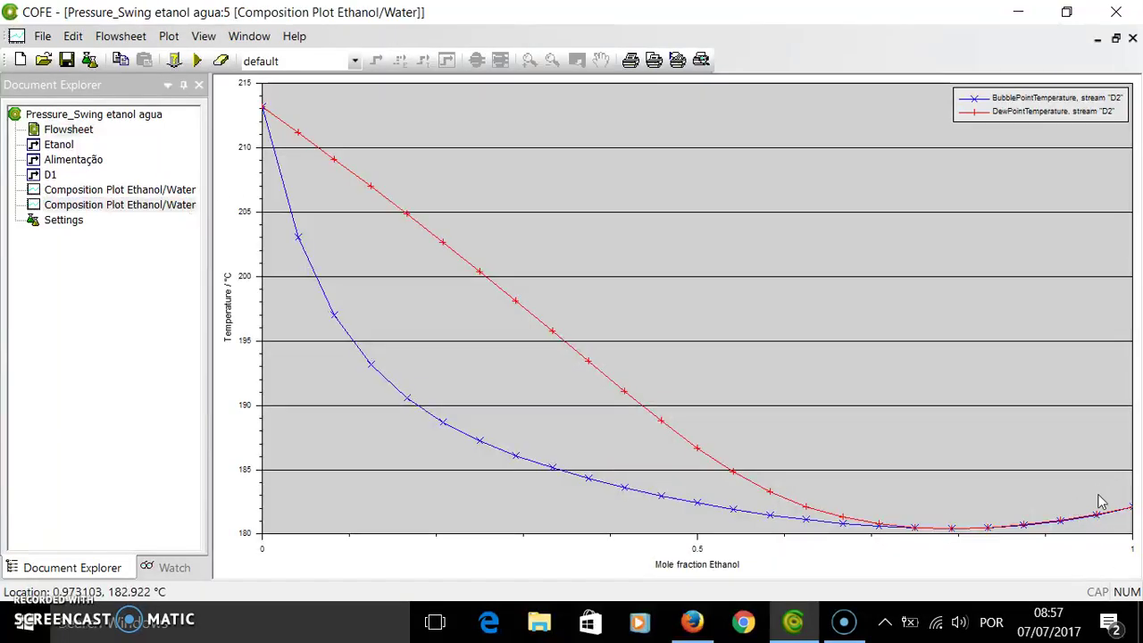
double_click(78, 131)
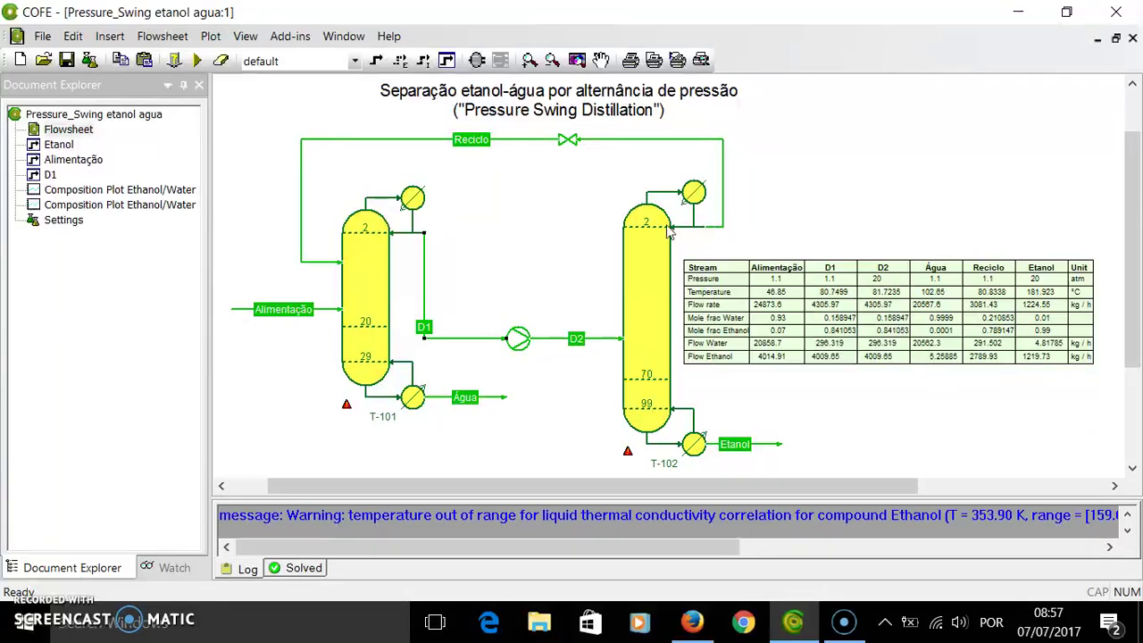
double_click(172, 189)
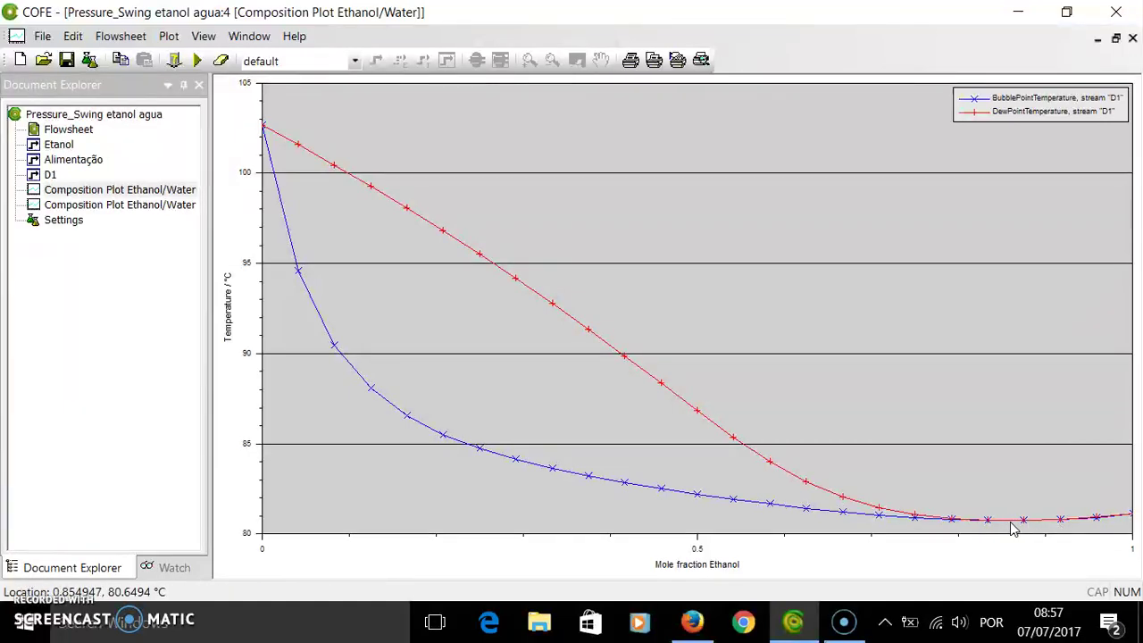
double_click(75, 132)
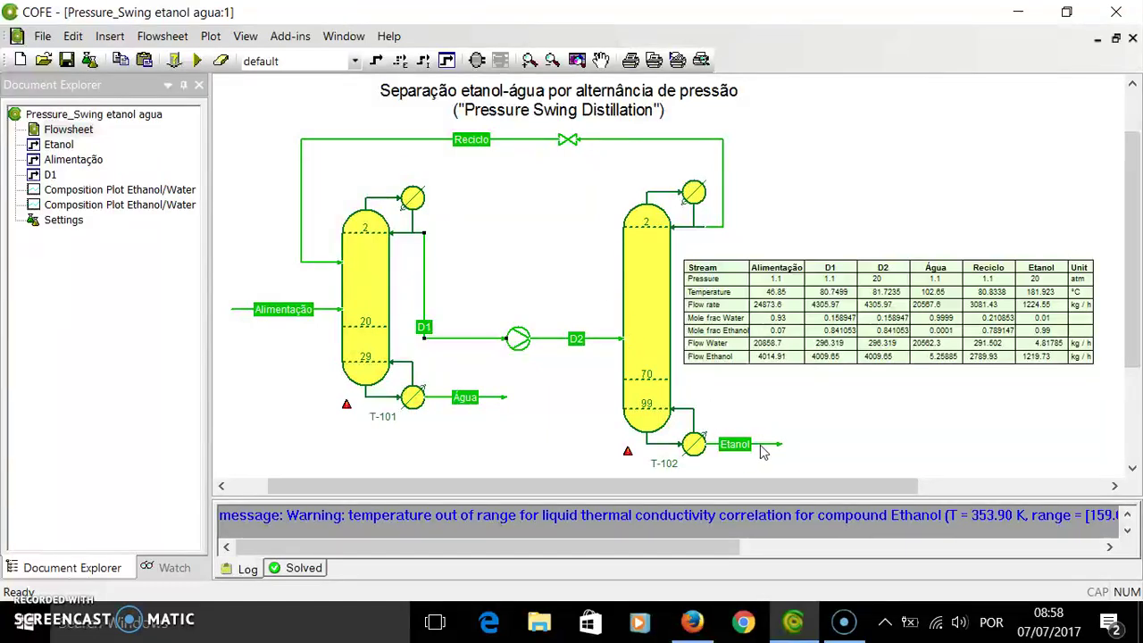
Step: Inspect the Etanol product stream's pressure, temperature and mass fractions, then return to the flowsheet
mouse_move(754, 449)
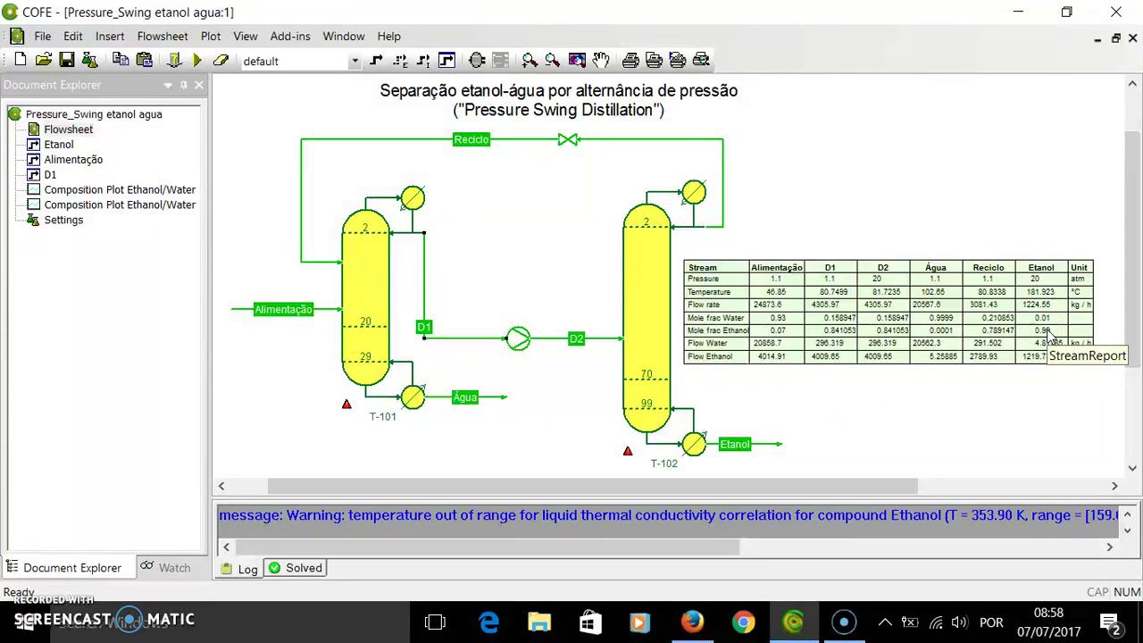
double_click(770, 449)
right_click(399, 211)
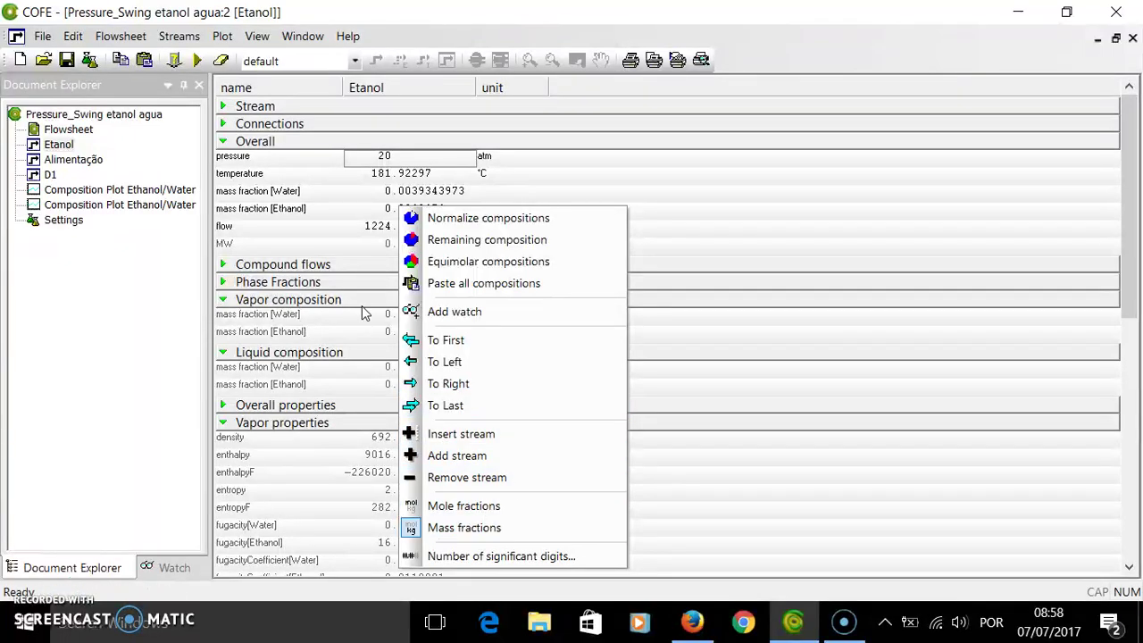
left_click(308, 215)
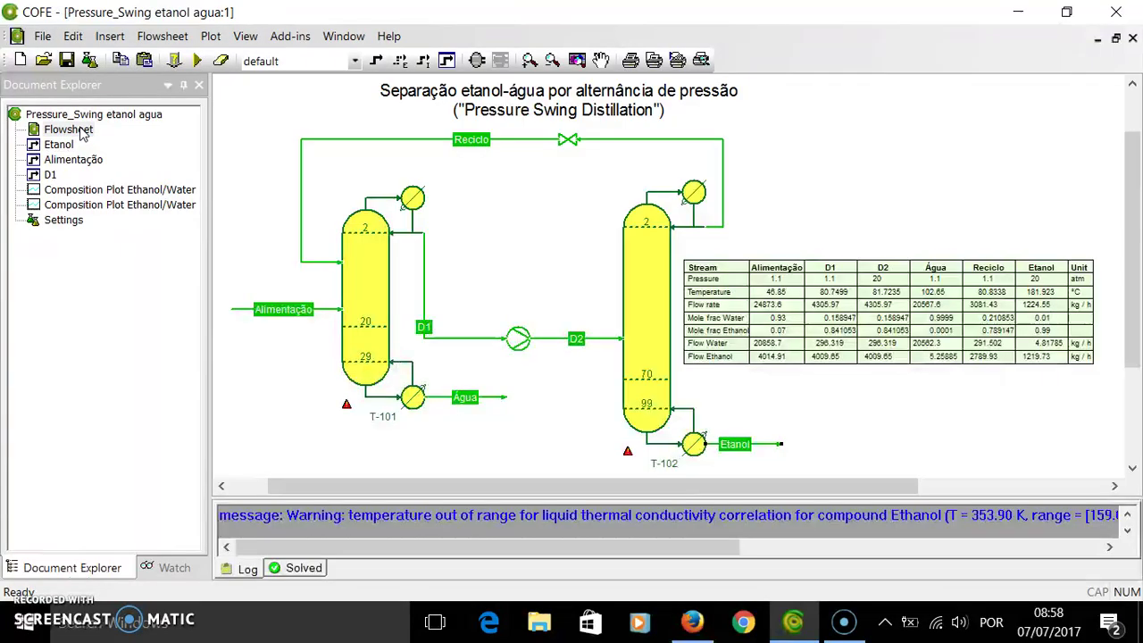
double_click(74, 131)
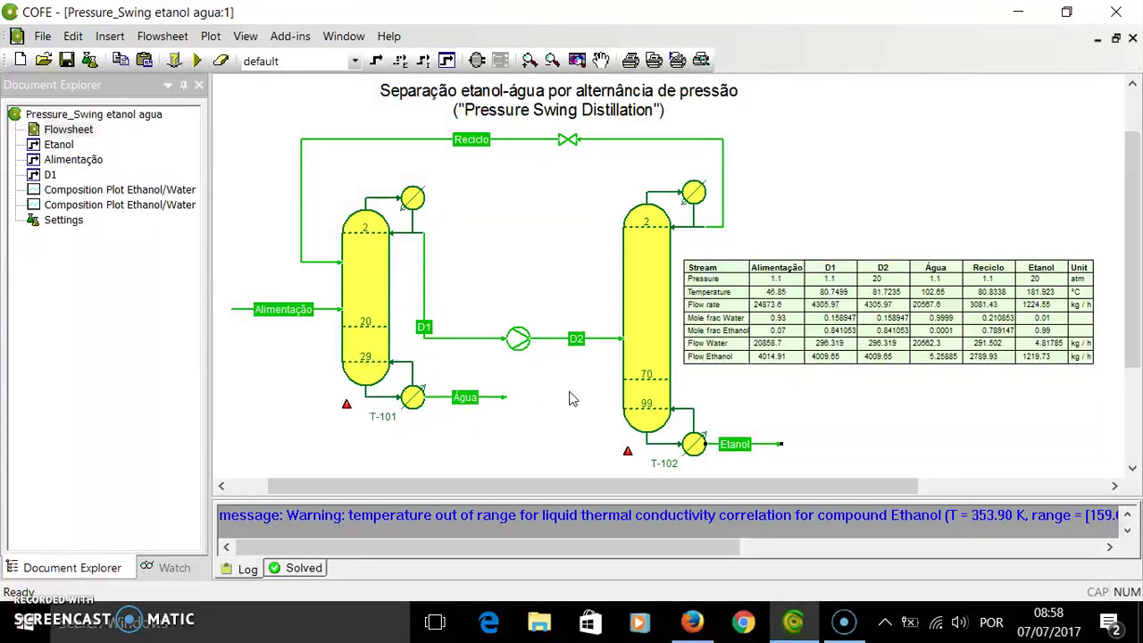
Step: Review column T-101's operation configuration and column product specifications in ChemSep, then close its editing windows
mouse_move(640, 353)
double_click(361, 295)
left_click(384, 451)
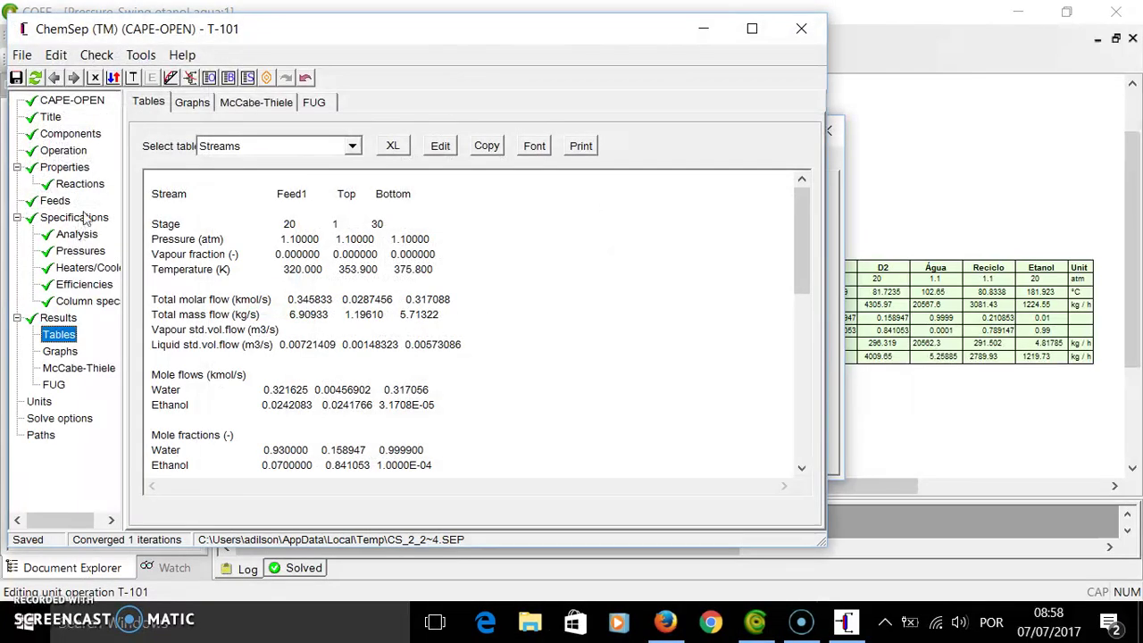
left_click(65, 150)
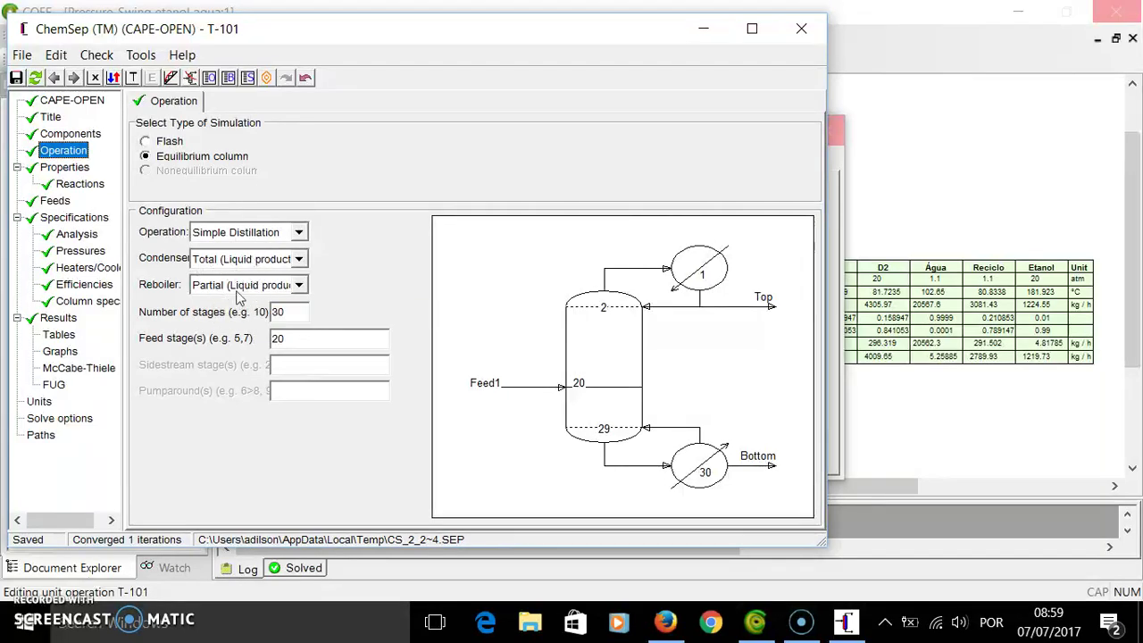
left_click(86, 301)
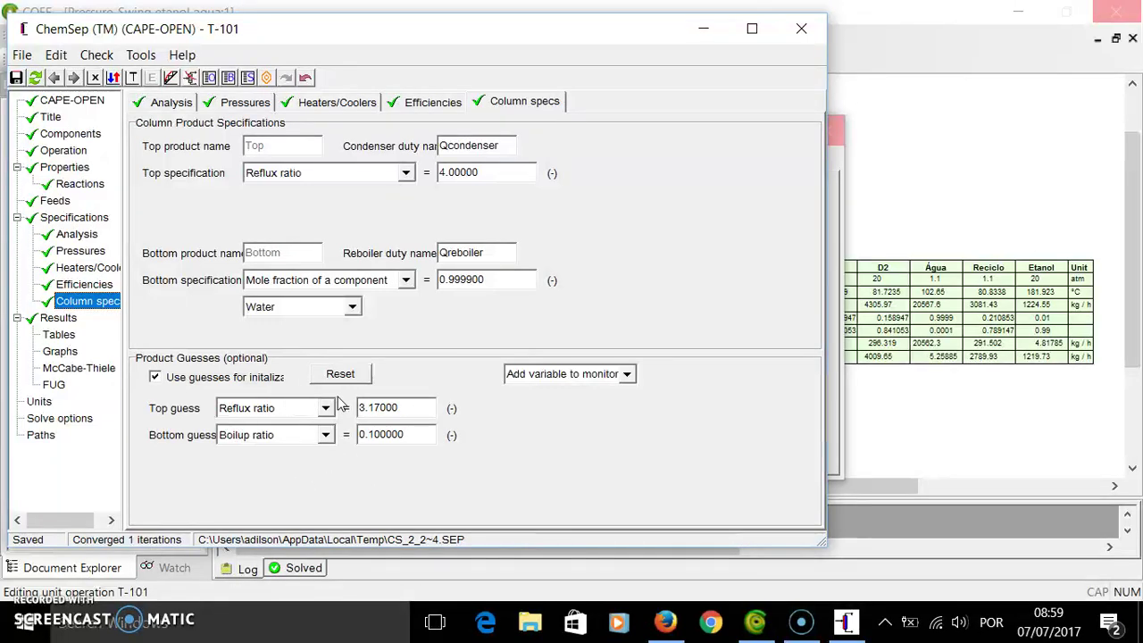
left_click(801, 29)
left_click(570, 357)
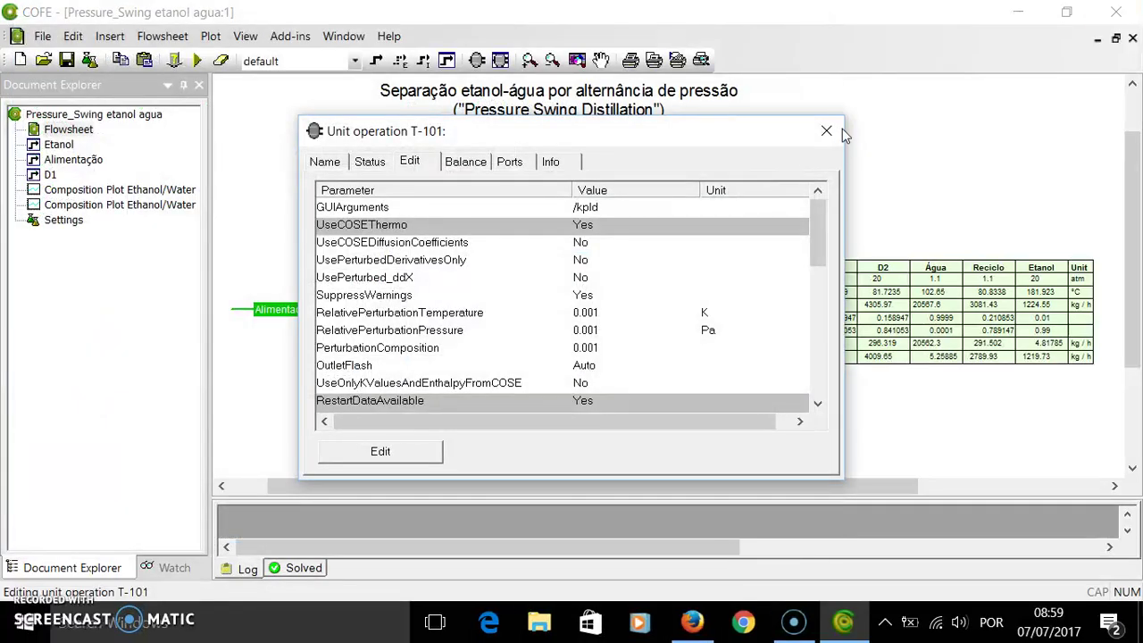
left_click(826, 130)
Step: Review column T-102's operation configuration, product specifications and pressures in ChemSep, then close its editing windows
double_click(637, 352)
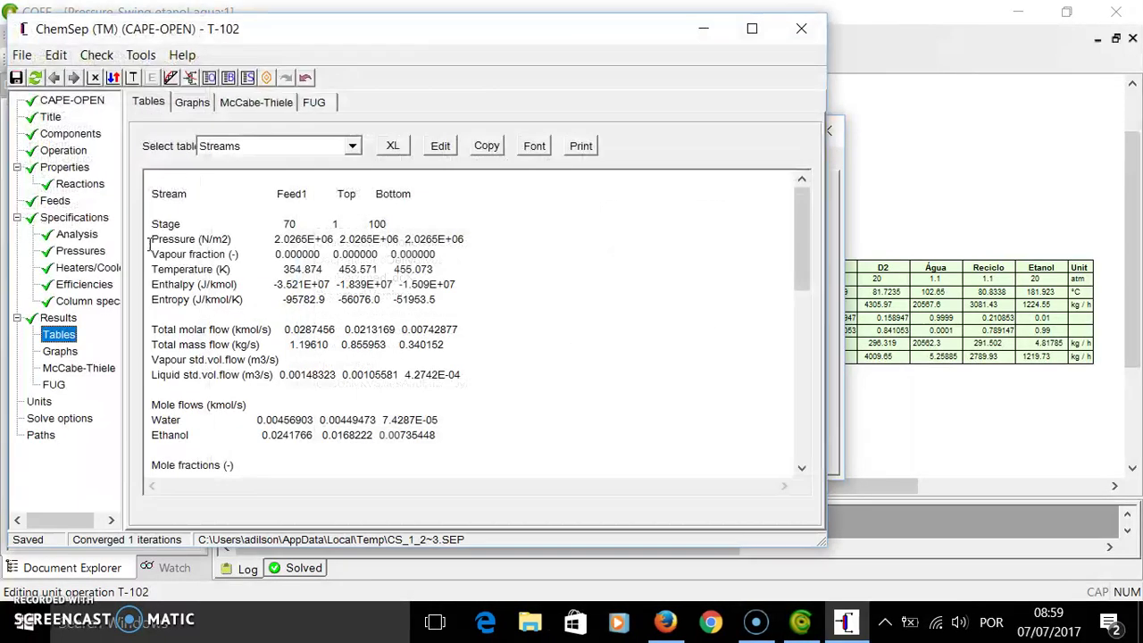
left_click(71, 150)
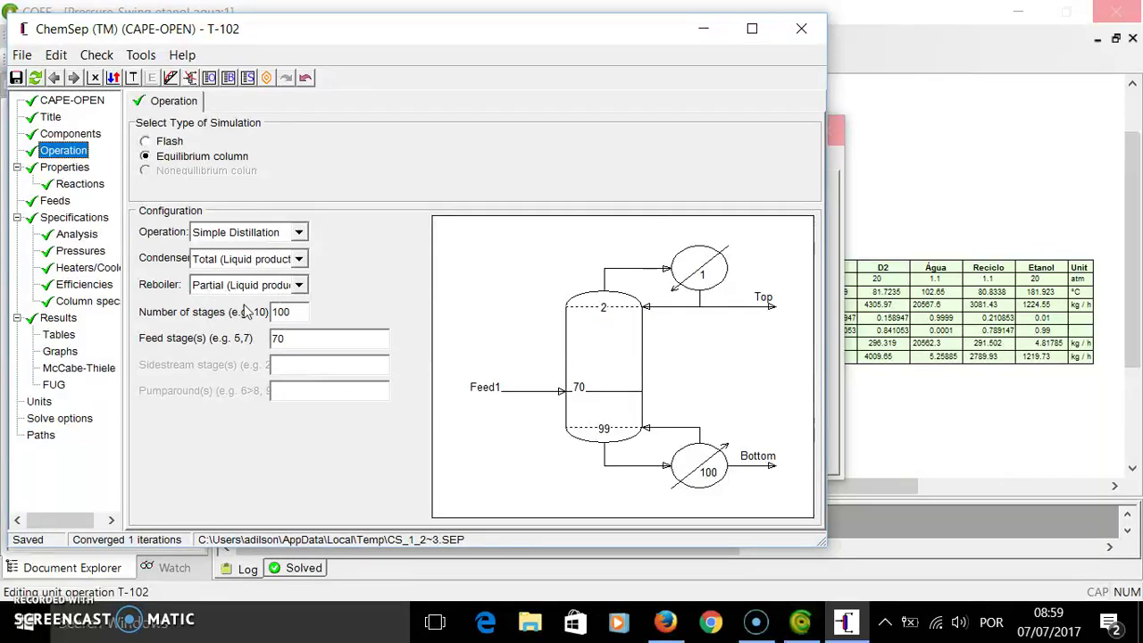
left_click(88, 302)
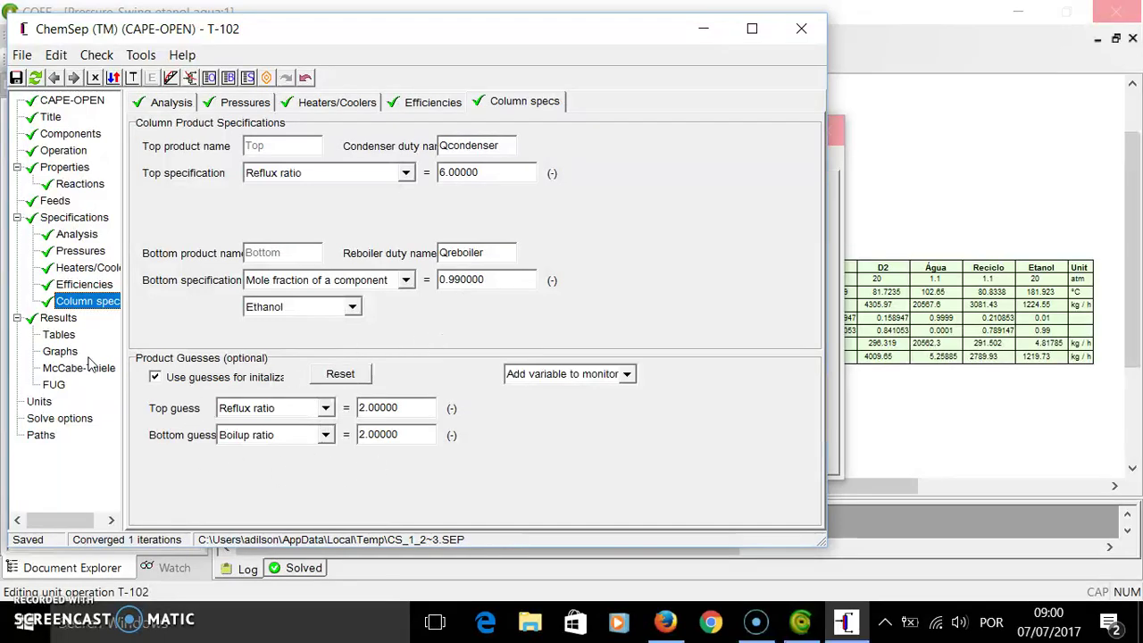
left_click(80, 253)
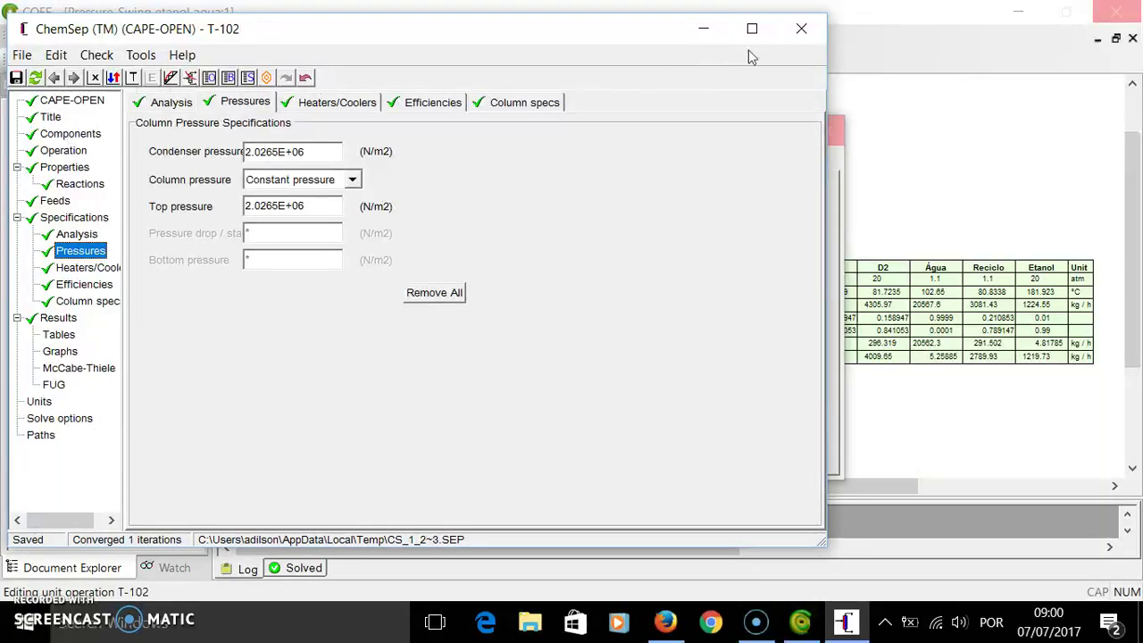
left_click(800, 28)
left_click(575, 359)
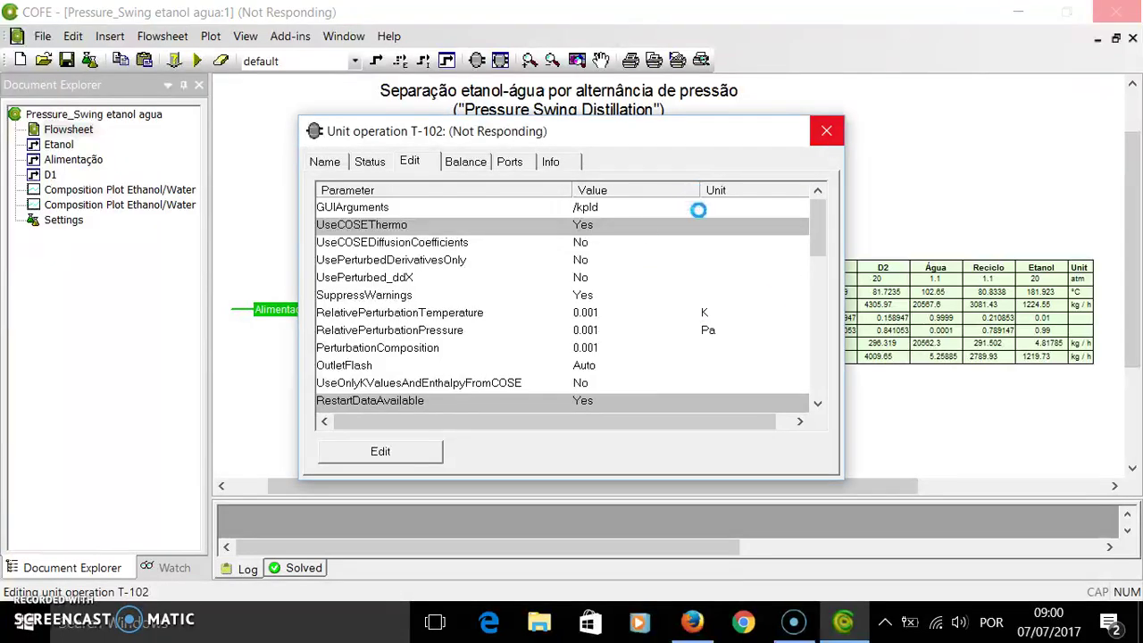
left_click(826, 132)
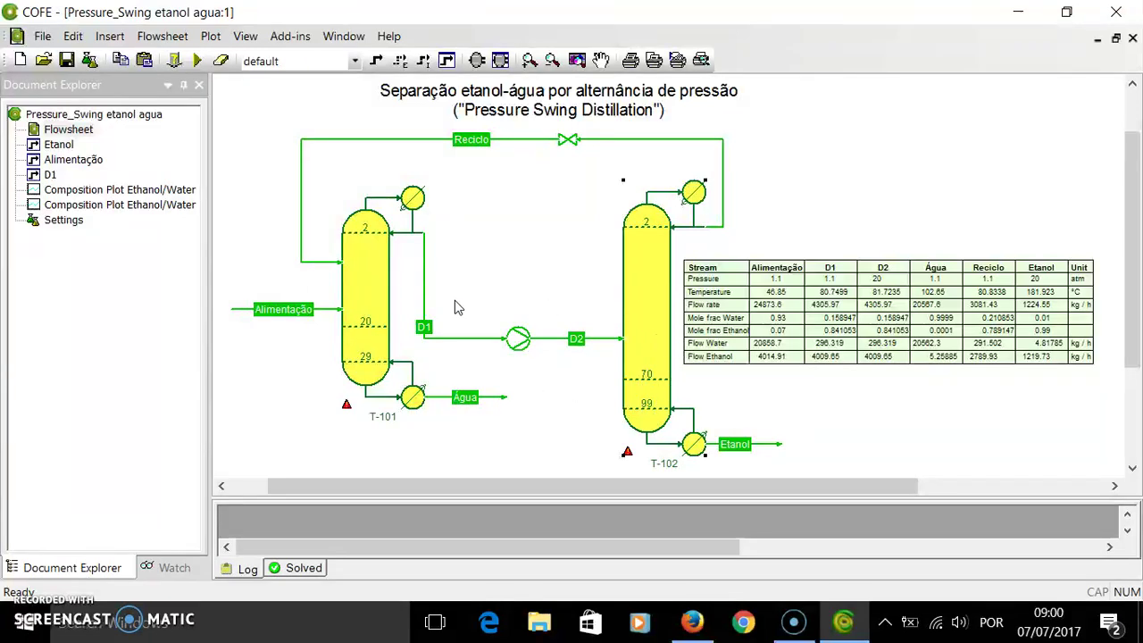
Step: Recheck the azeotrope region in the D2 composition plot and relate it to column T-102 on the flowsheet
double_click(170, 205)
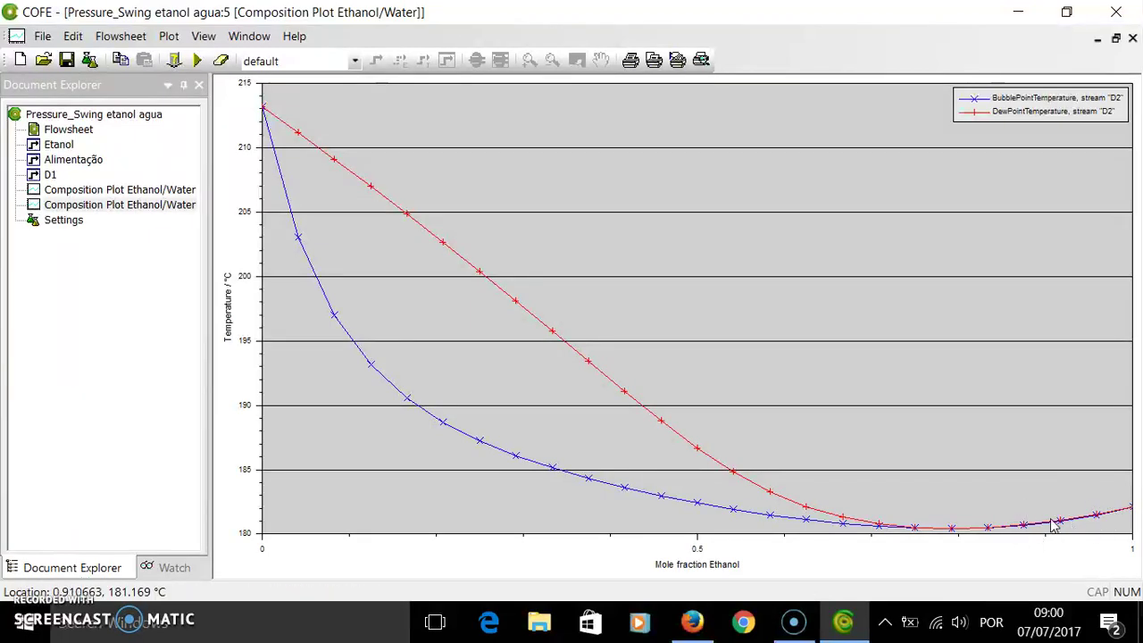
double_click(68, 130)
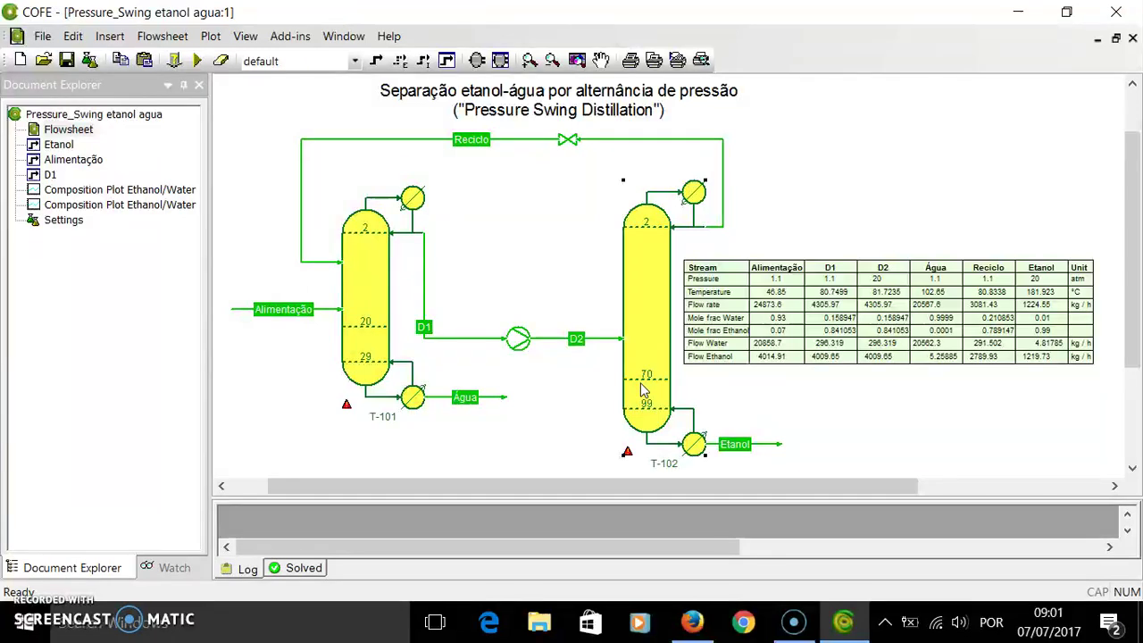
mouse_move(645, 390)
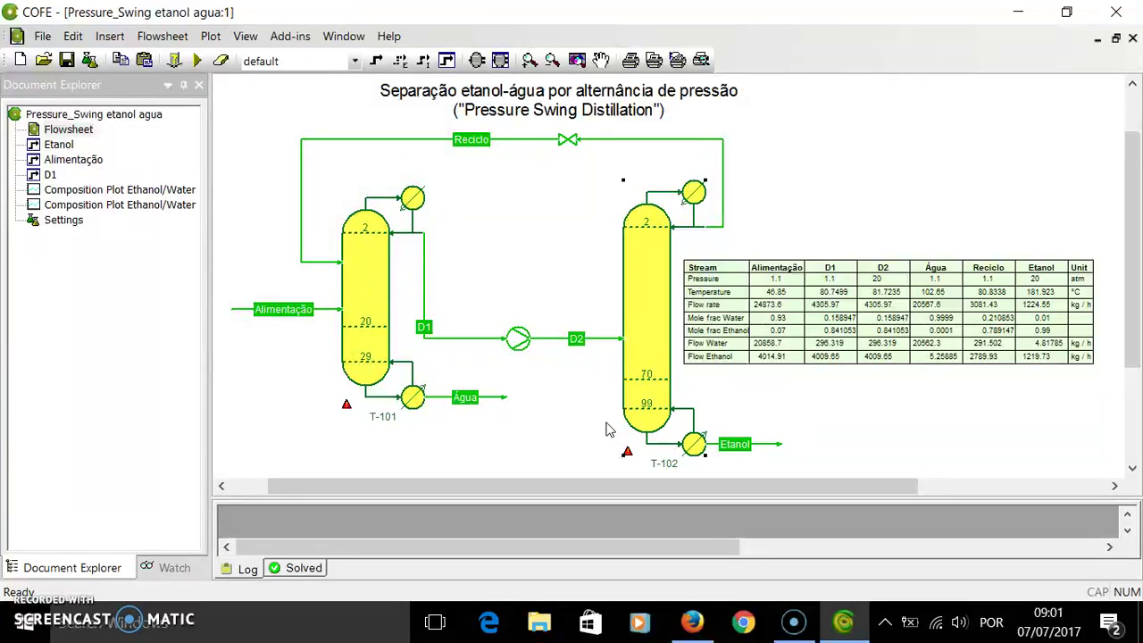